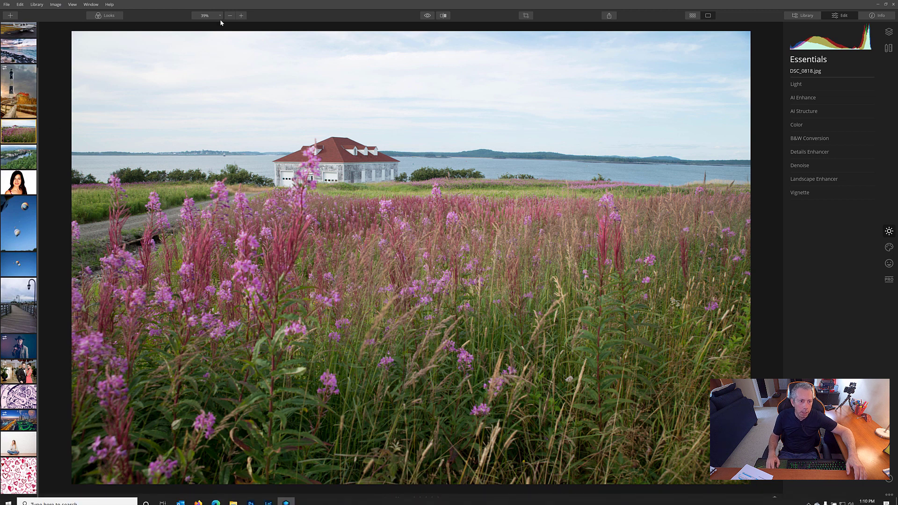
Show the library as a gallery, search it for ".jpg" files, and clear and close the search
left_click(805, 16)
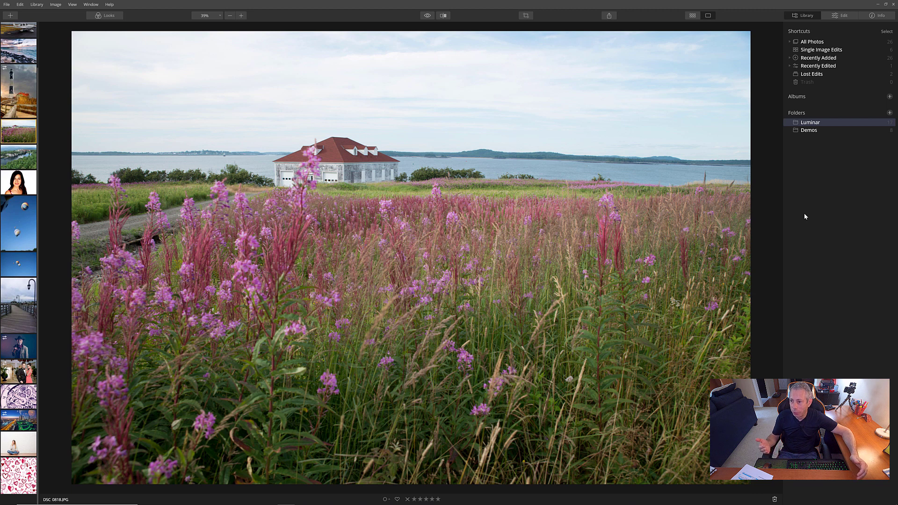
left_click(692, 16)
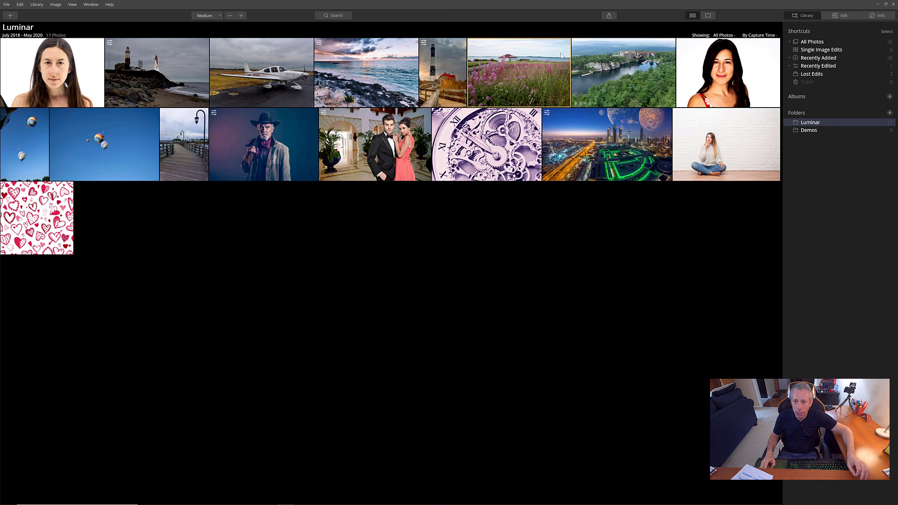
left_click(336, 16)
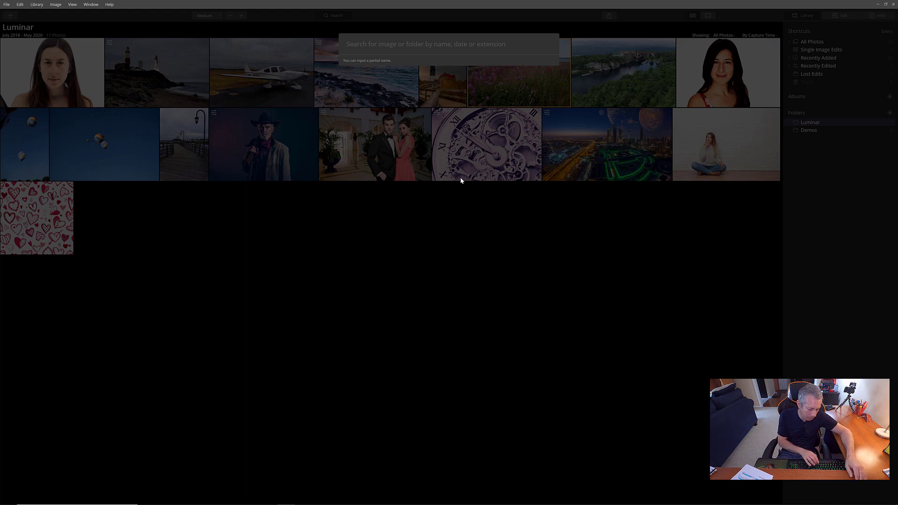
type(".jpg")
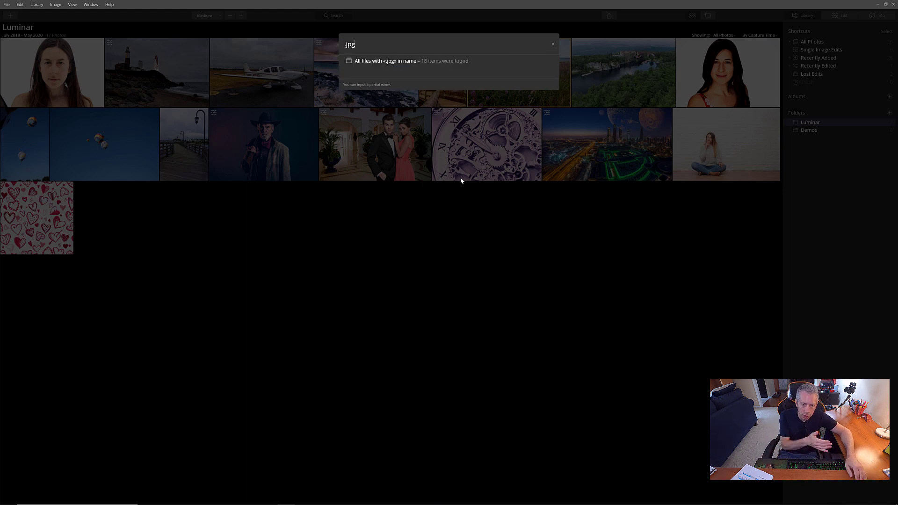
key("BackSpace")
key("BackSpace")
key("BackSpace")
key("BackSpace")
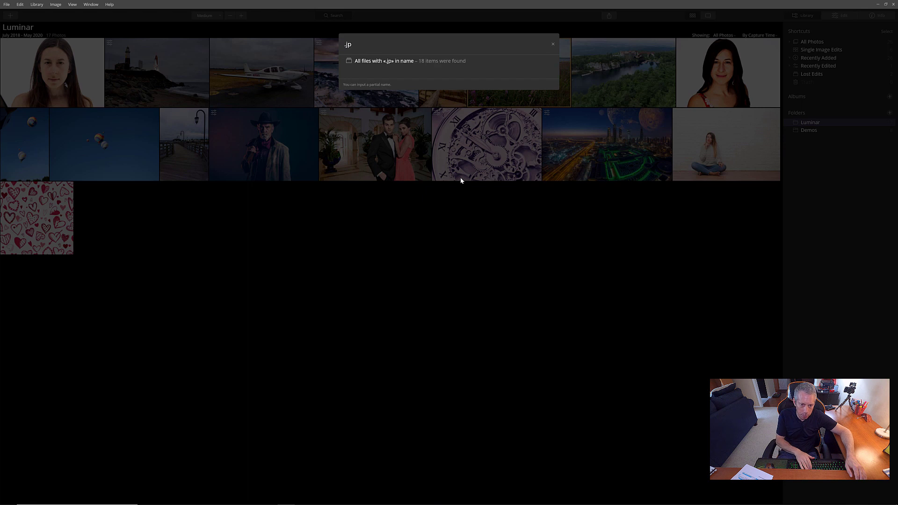
key("Escape")
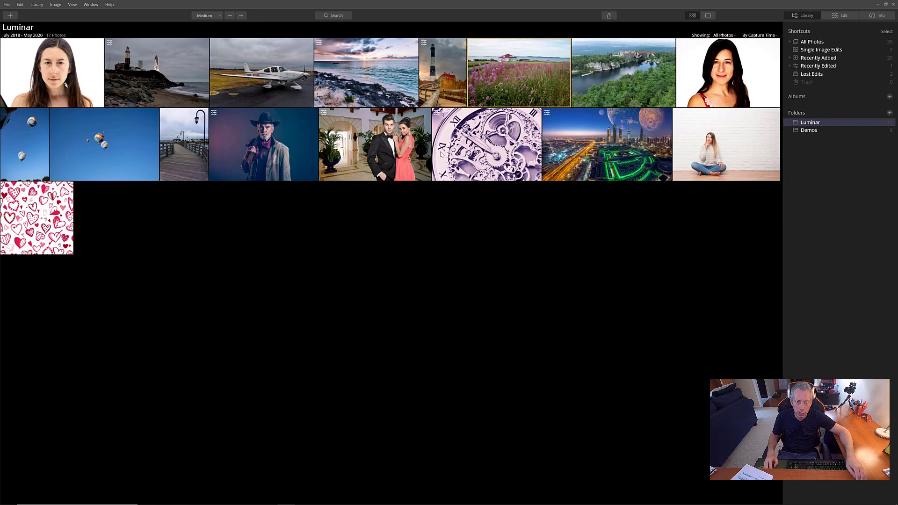
Open the flower field photo for cropping, set a 16:9 aspect ratio and shift the image down within the crop frame
left_click(708, 16)
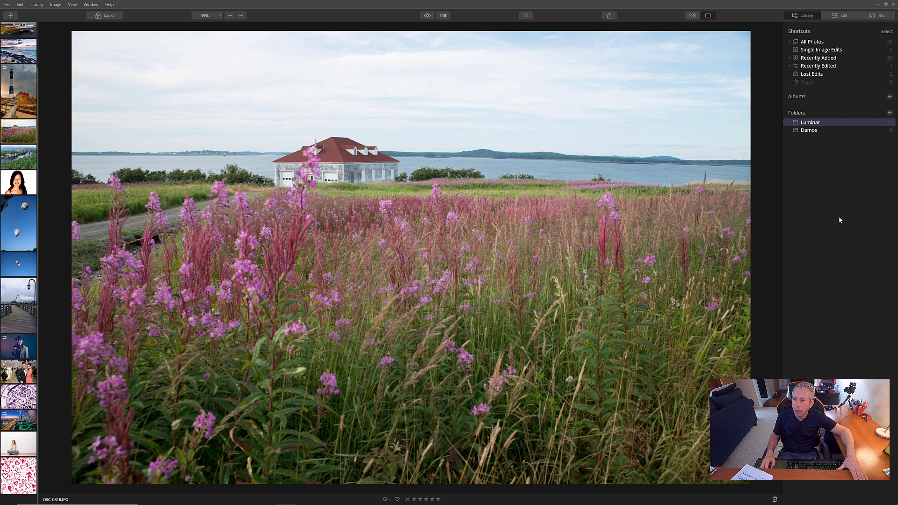
left_click(845, 17)
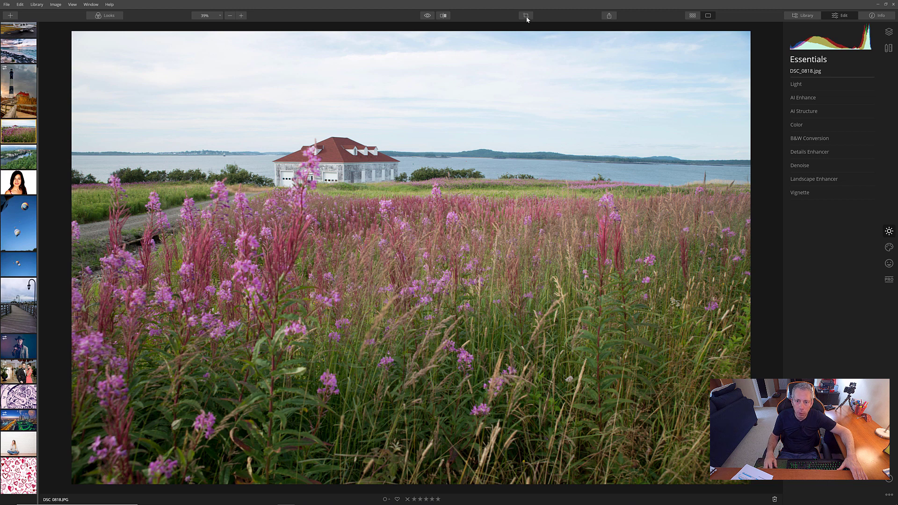
left_click(893, 49)
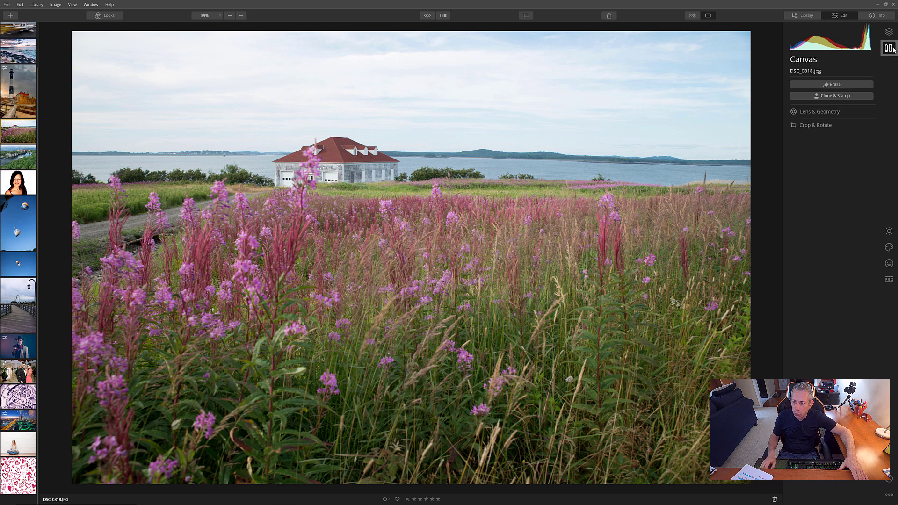
left_click(832, 124)
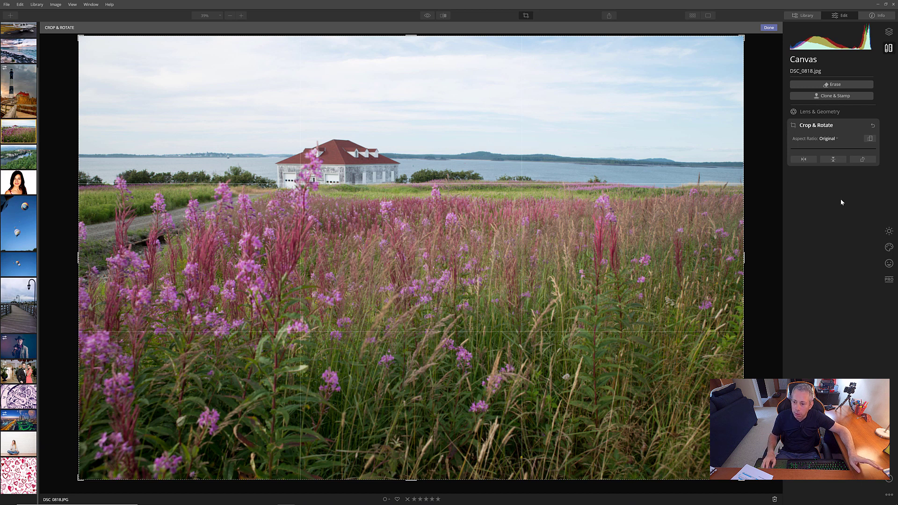
left_click(829, 139)
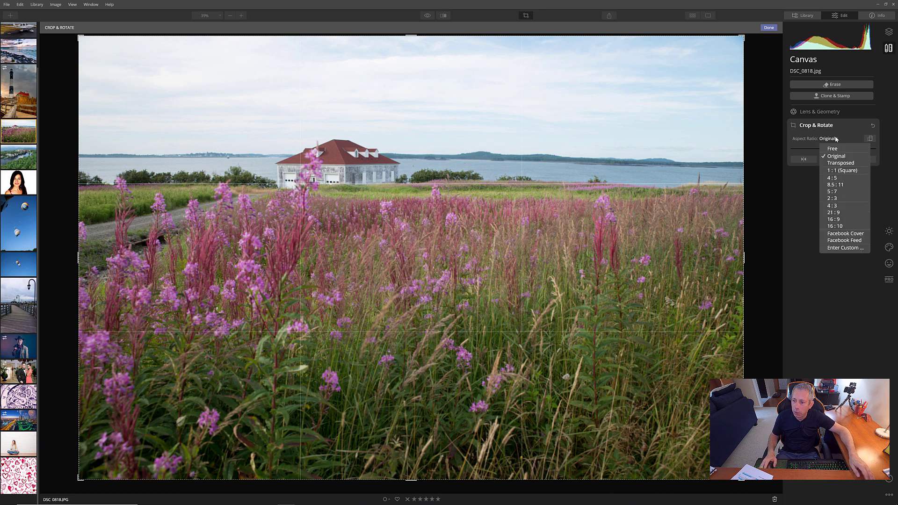
left_click(831, 219)
left_click_drag(481, 197, 464, 249)
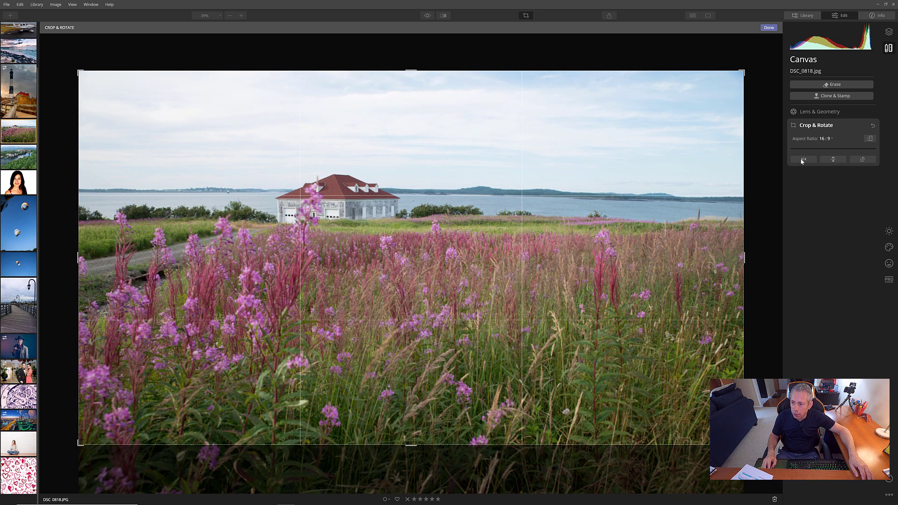
Try the portrait crop orientation and the horizontal and vertical flips on the photo, reverting each one
left_click(872, 139)
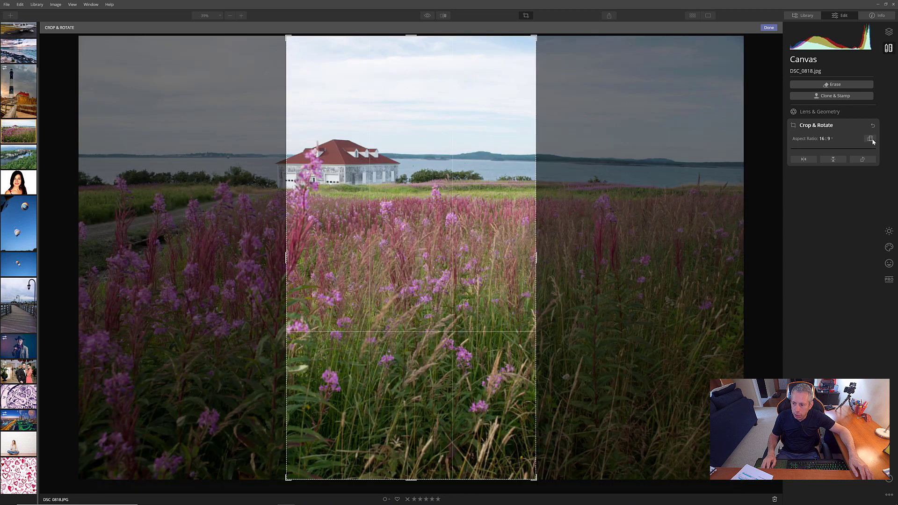
left_click(871, 138)
left_click(807, 159)
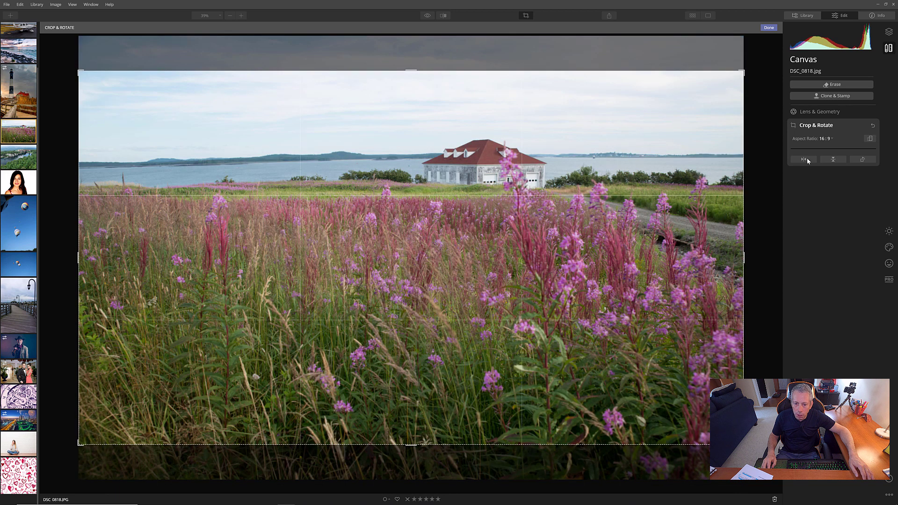
left_click(807, 159)
left_click(833, 160)
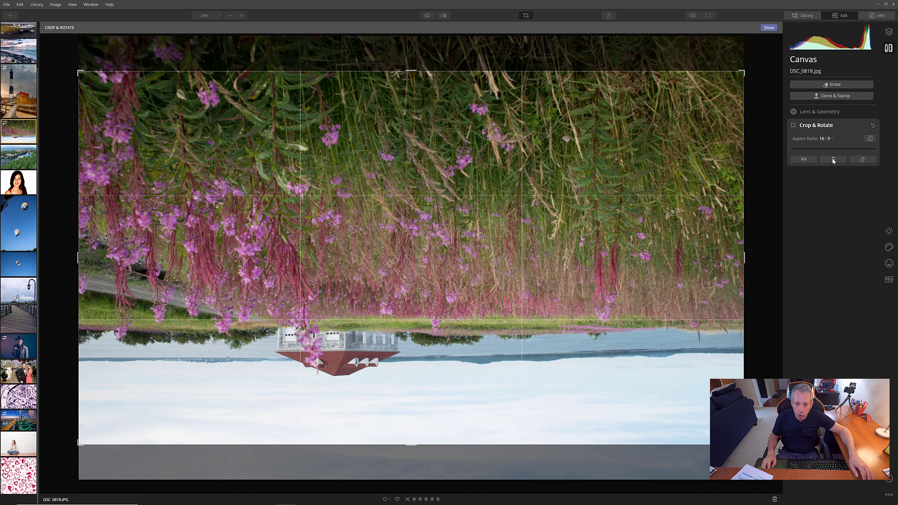
left_click(834, 159)
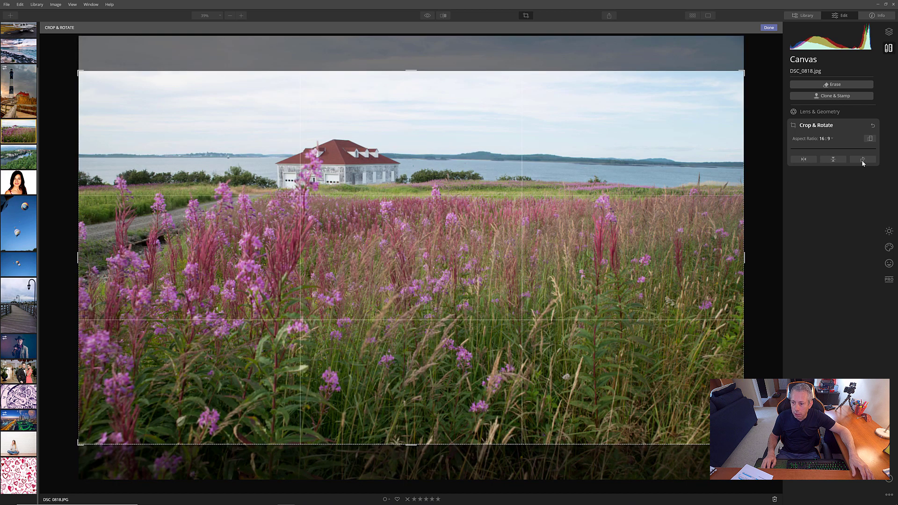
Rotate the photo in quarter turns back to upright, shift it down in the crop frame, and reset all Crop & Rotate settings
left_click(862, 160)
left_click(862, 160)
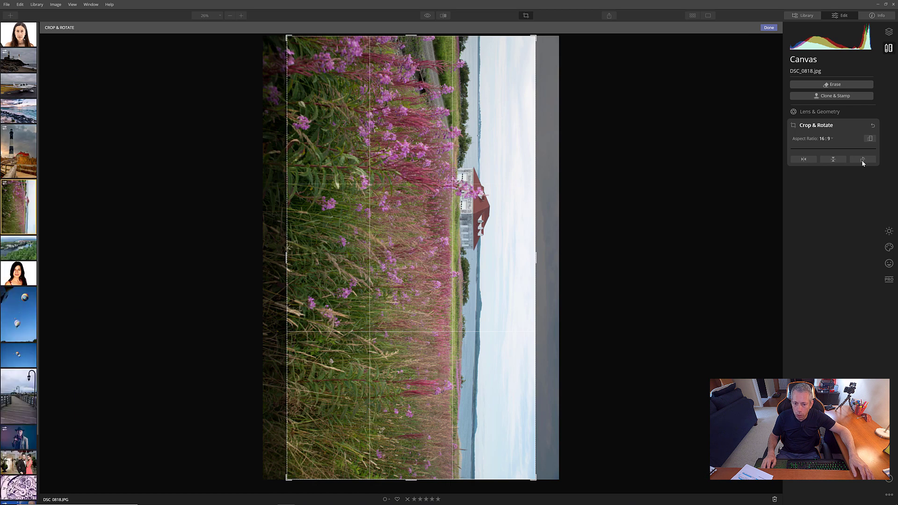
left_click(863, 160)
left_click_drag(549, 158, 552, 215)
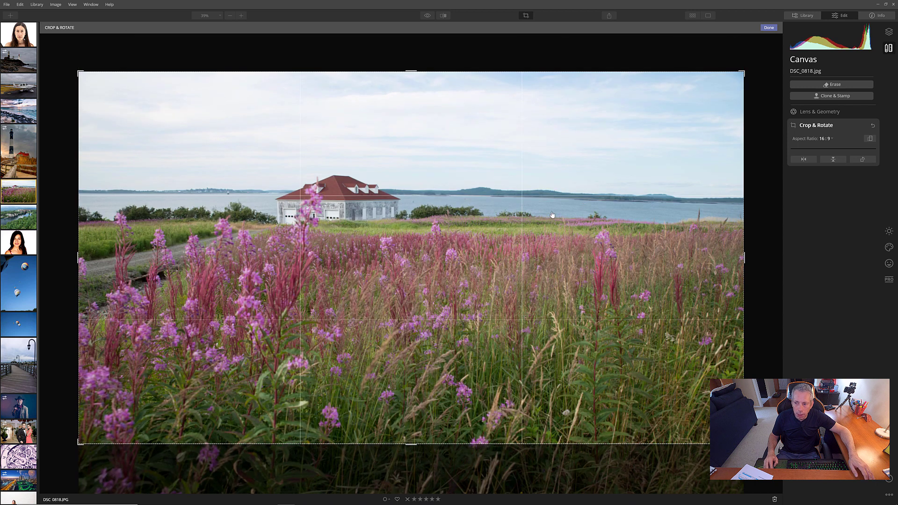
left_click(873, 125)
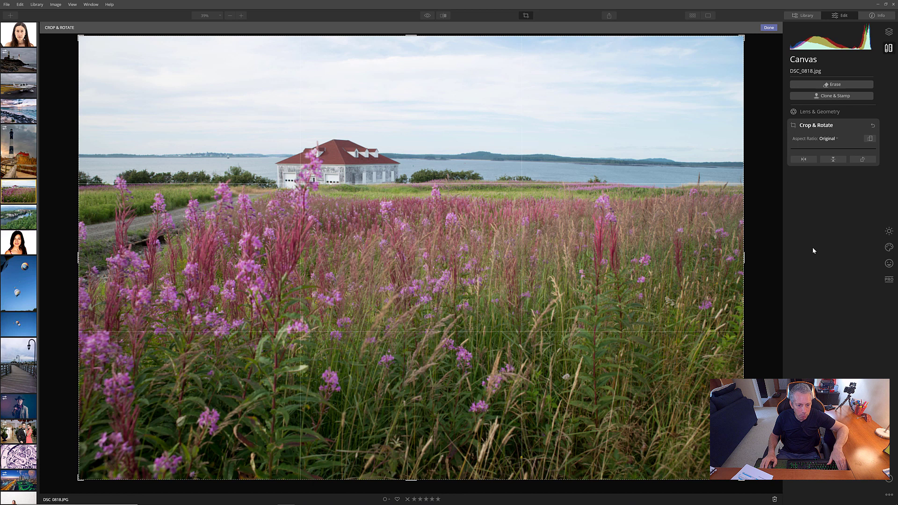
Look over the Essentials tools and open AI Sky Replacement from the Creative tools for the photo
left_click(889, 231)
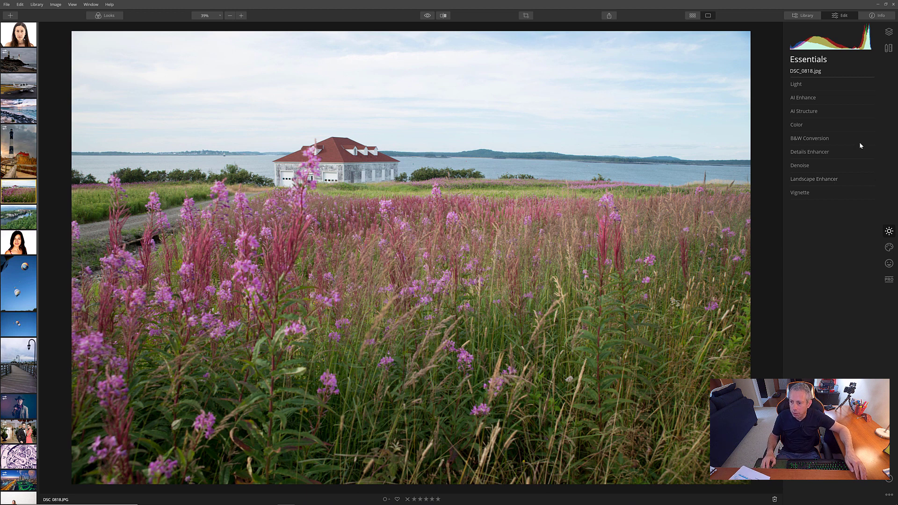
left_click(889, 247)
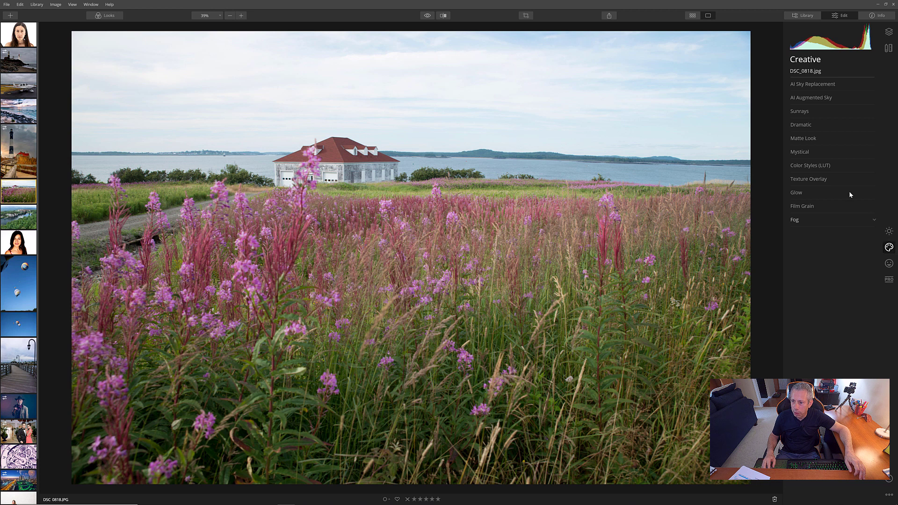
left_click(819, 86)
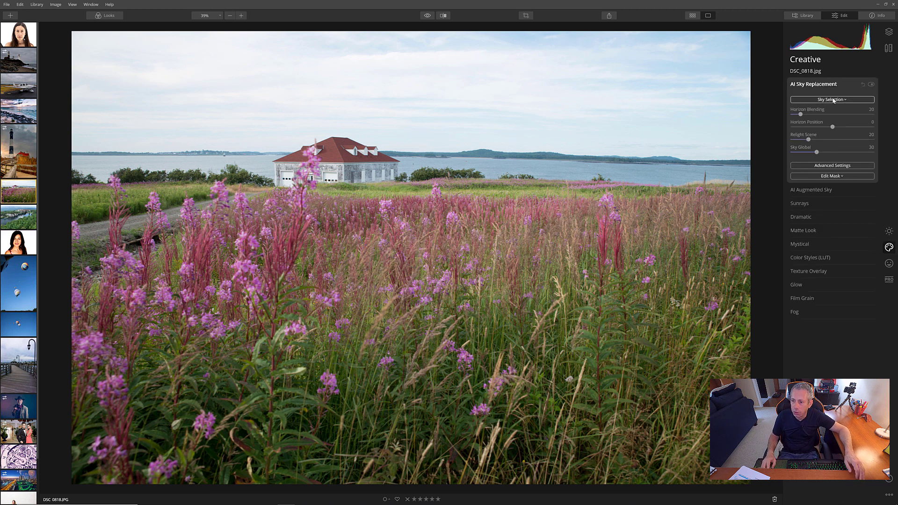
Go to the online marketplace for downloading new sky images and look through the offered sky packs
left_click(833, 100)
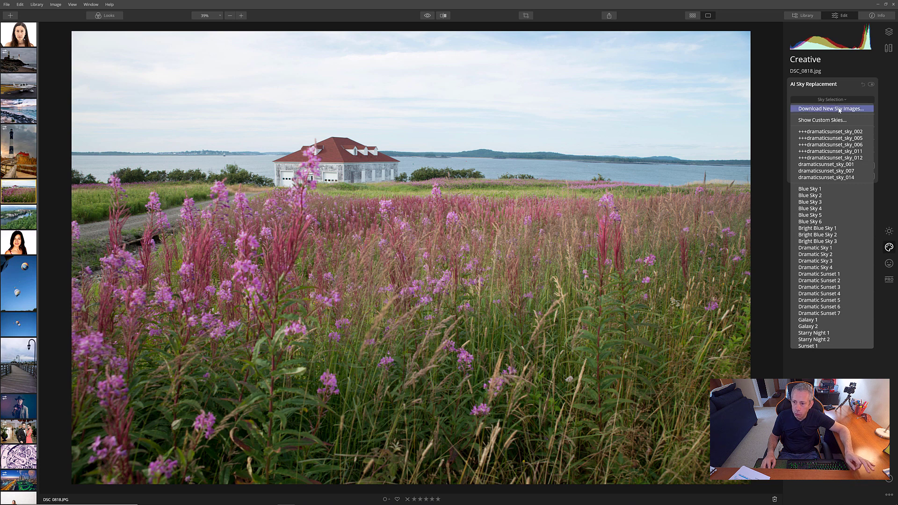
left_click(840, 109)
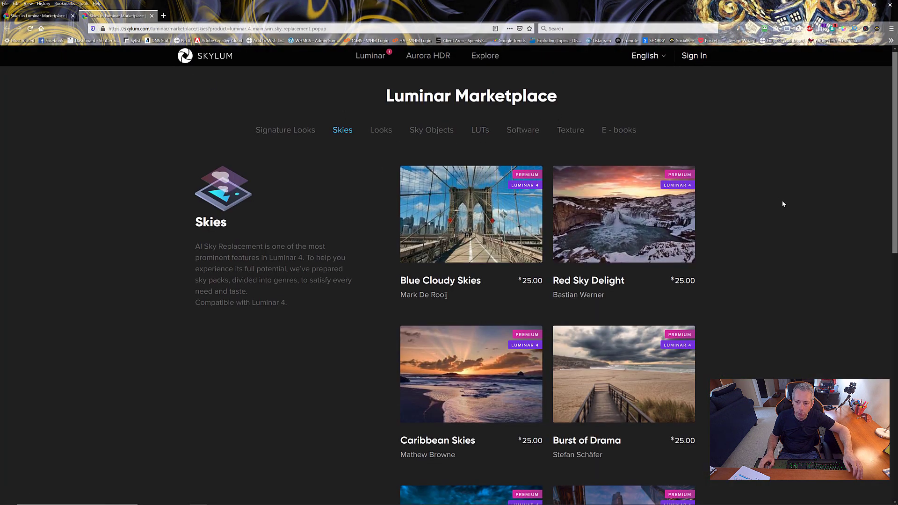
scroll(783, 204, "down", 10)
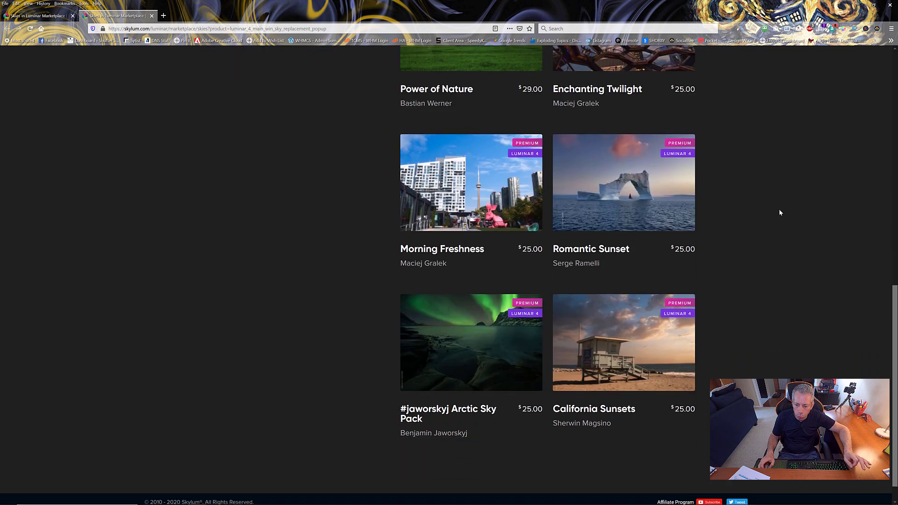
scroll(780, 212, "up", 10)
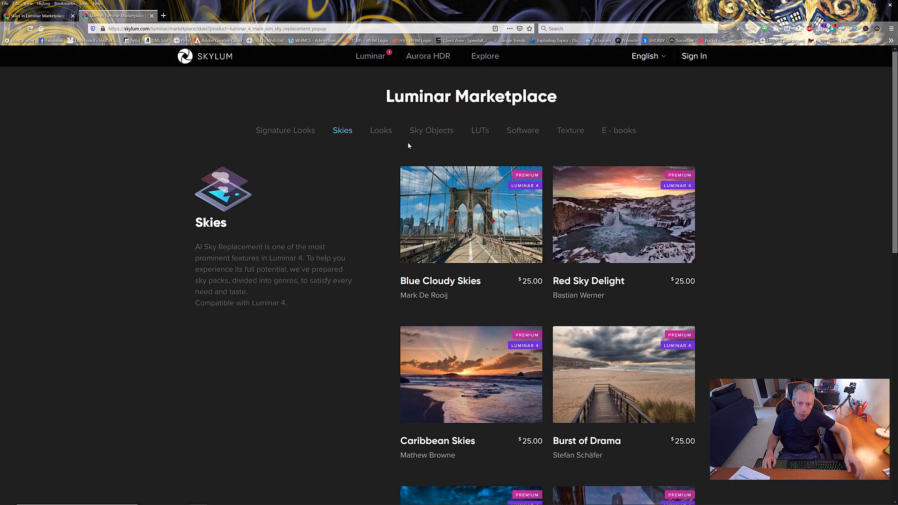
Browse the marketplace's Looks, Sky Objects, LUTs, Signature Looks and Texture categories
left_click(381, 130)
scroll(781, 185, "down", 3)
scroll(778, 186, "up", 3)
left_click(427, 130)
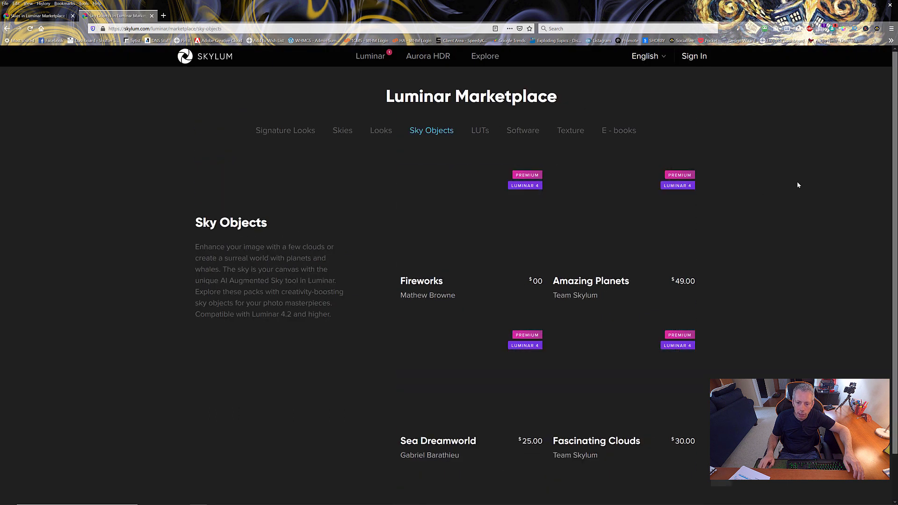
scroll(793, 191, "down", 3)
scroll(792, 191, "up", 3)
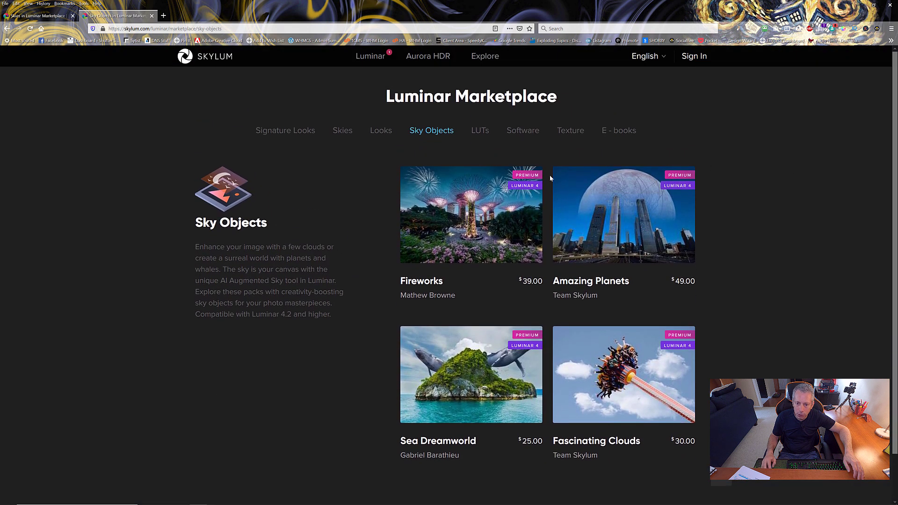
left_click(480, 130)
scroll(801, 195, "down", 3)
scroll(801, 196, "up", 3)
left_click(296, 133)
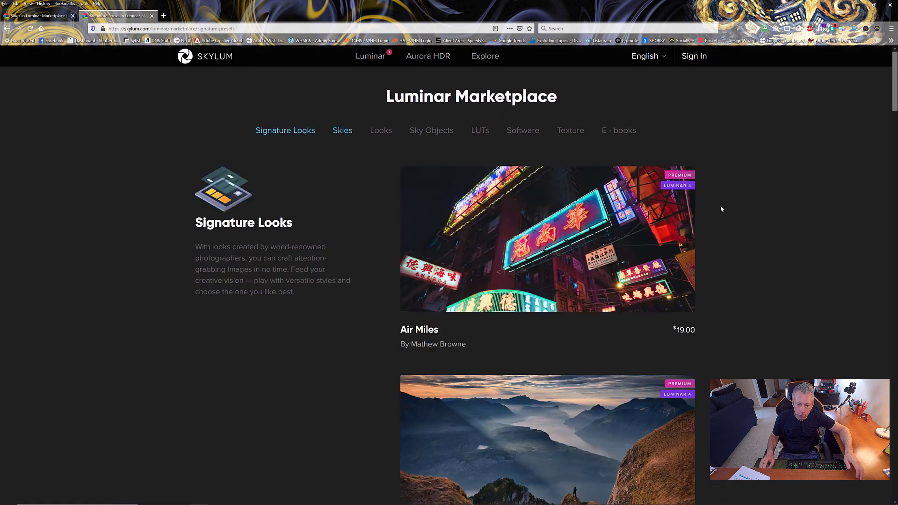
left_click(568, 130)
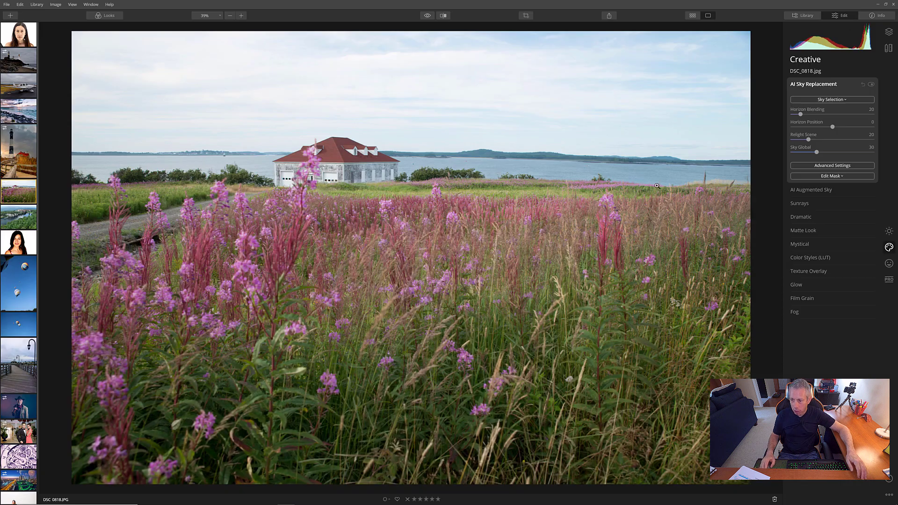
Show the custom skies folder from AI Sky Replacement and open its Dramatic Sunset Skies Collection subfolder
left_click(837, 100)
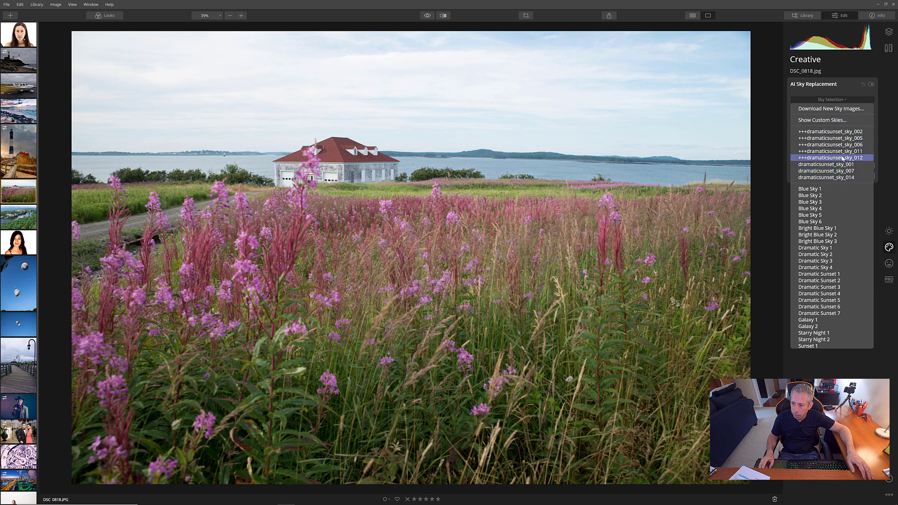
left_click(832, 121)
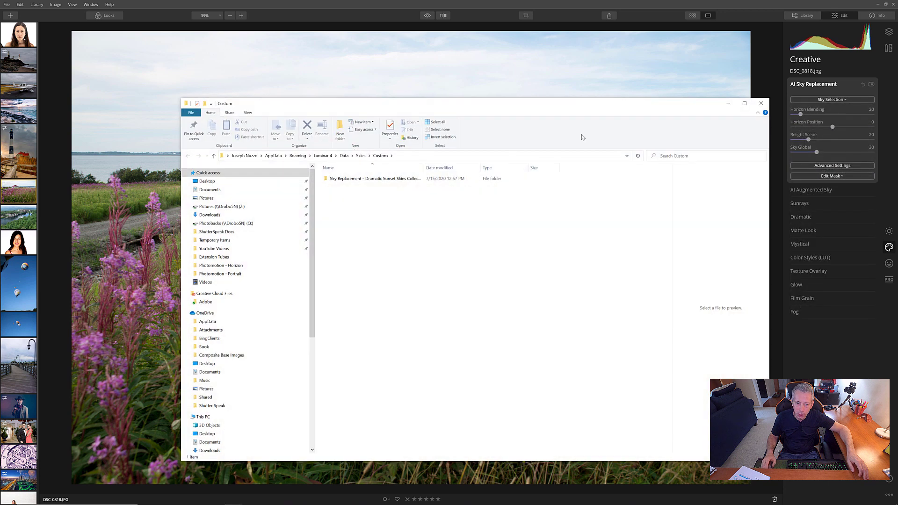
left_click(376, 157)
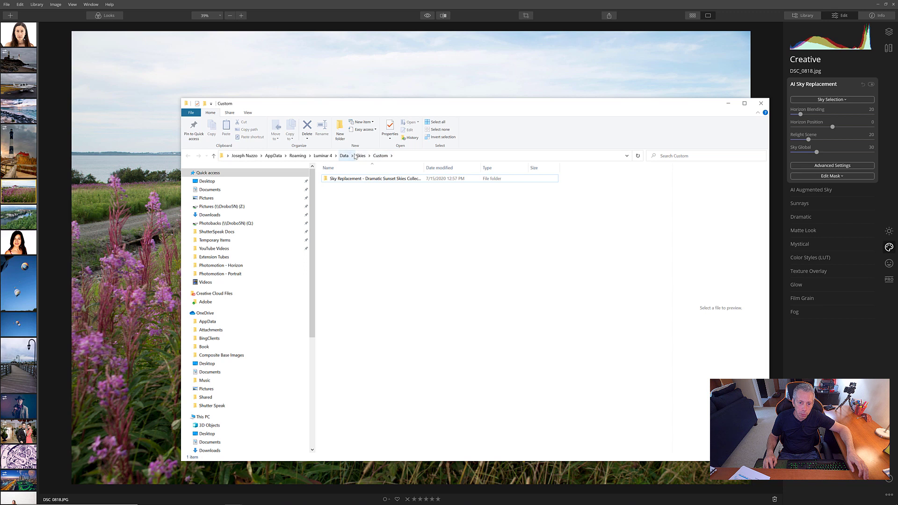
left_click(360, 156)
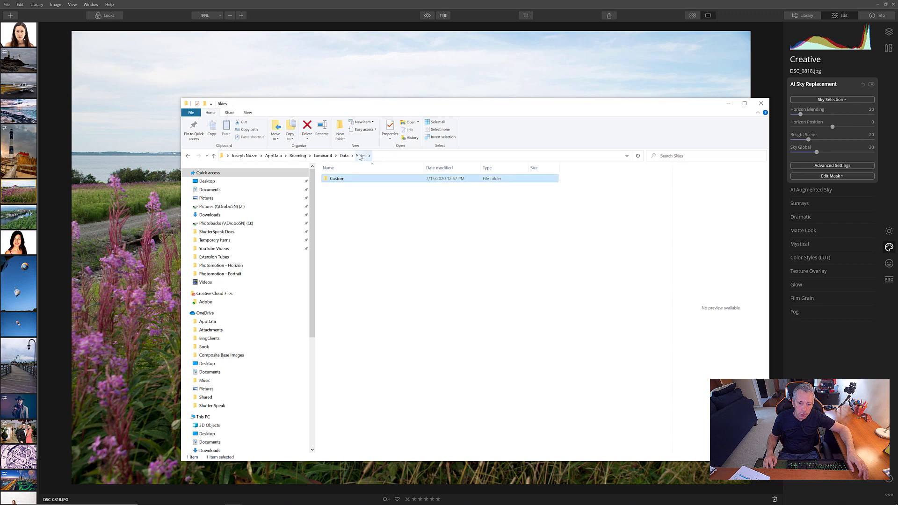
double_click(339, 180)
double_click(346, 181)
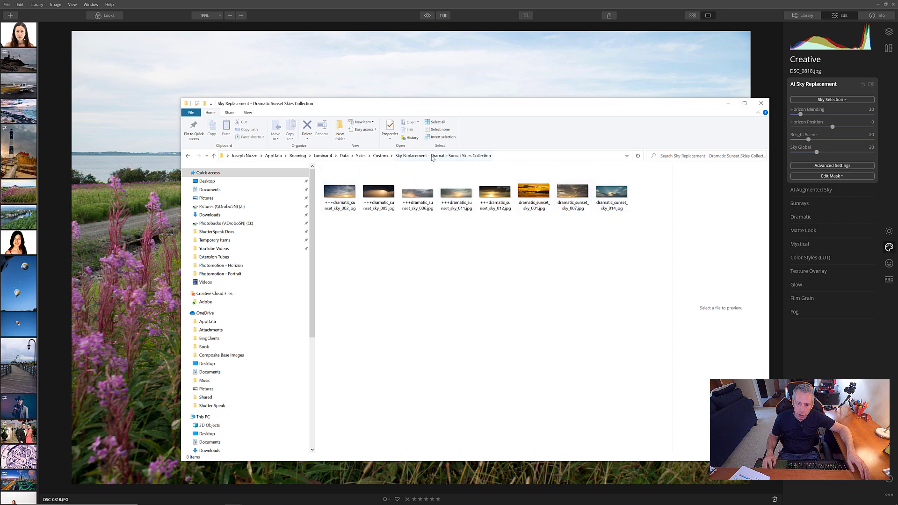
Return to the Custom skies folder, close the file browser and review the skies offered by AI Sky Replacement
left_click(380, 155)
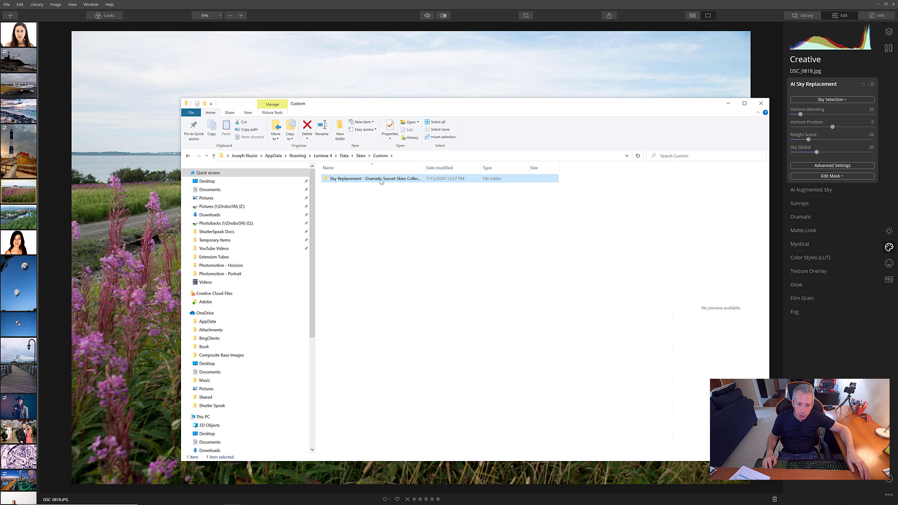
left_click(761, 103)
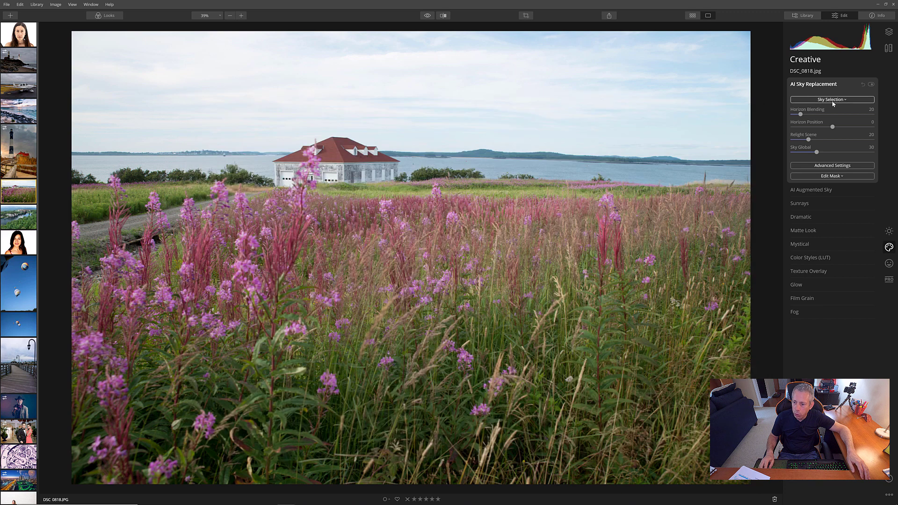
left_click(832, 99)
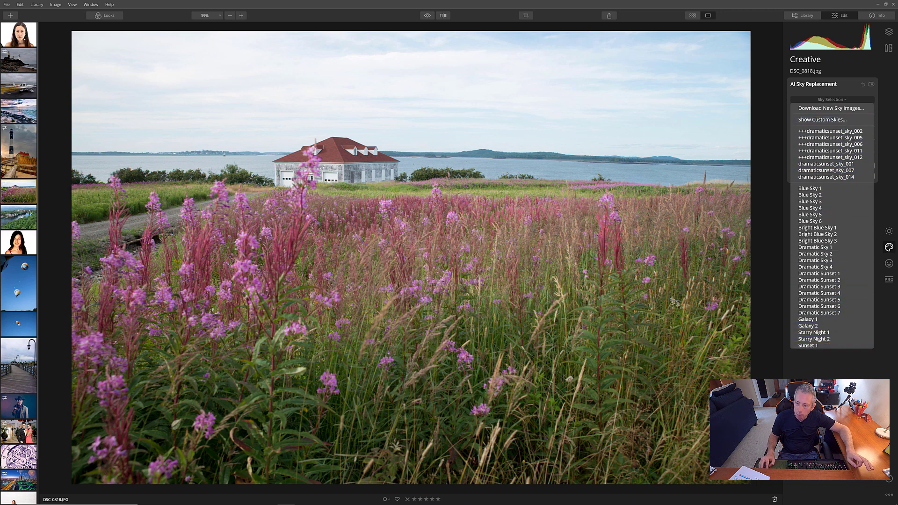
left_click(816, 310)
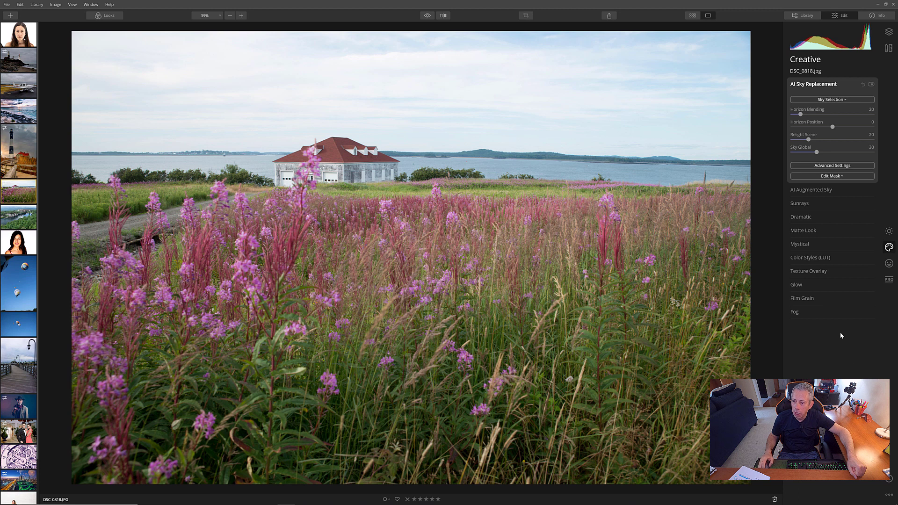
Open AI Augmented Sky and try the Giraffe 1 and Space Shuttle 1 objects in the photo's sky
left_click(829, 191)
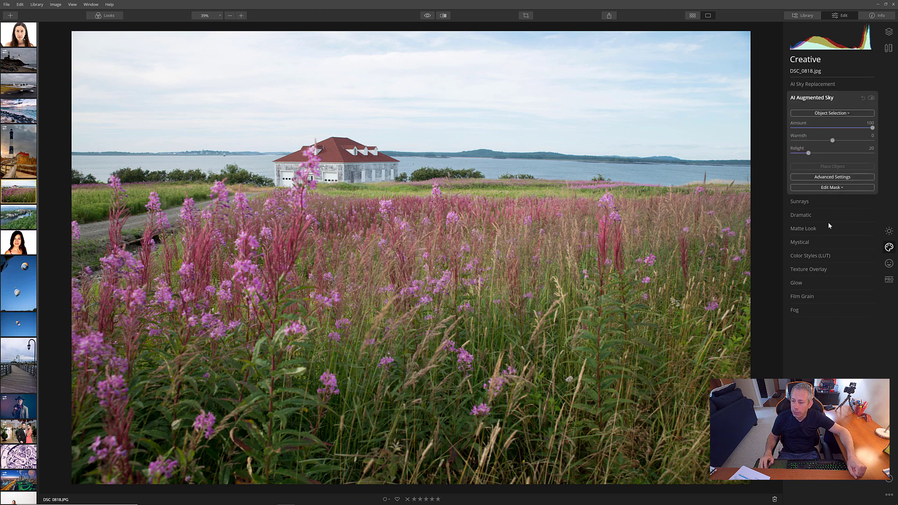
left_click(838, 114)
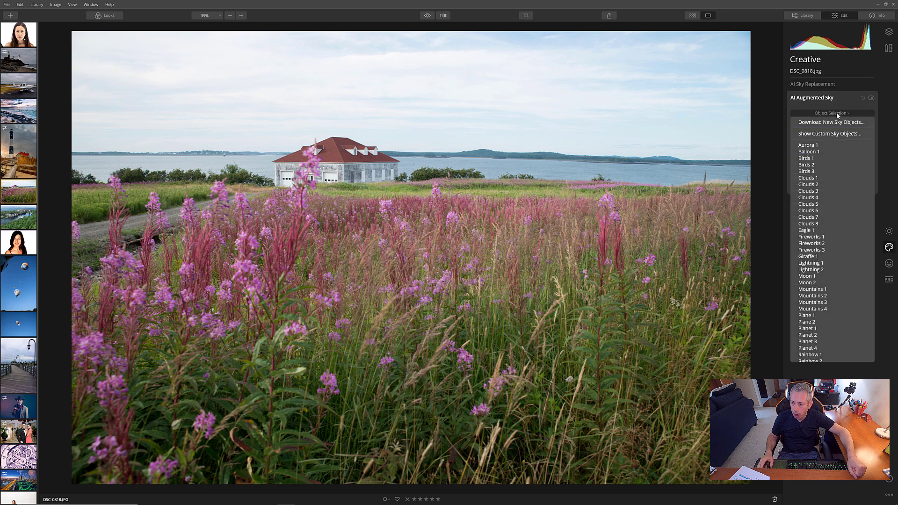
left_click(827, 256)
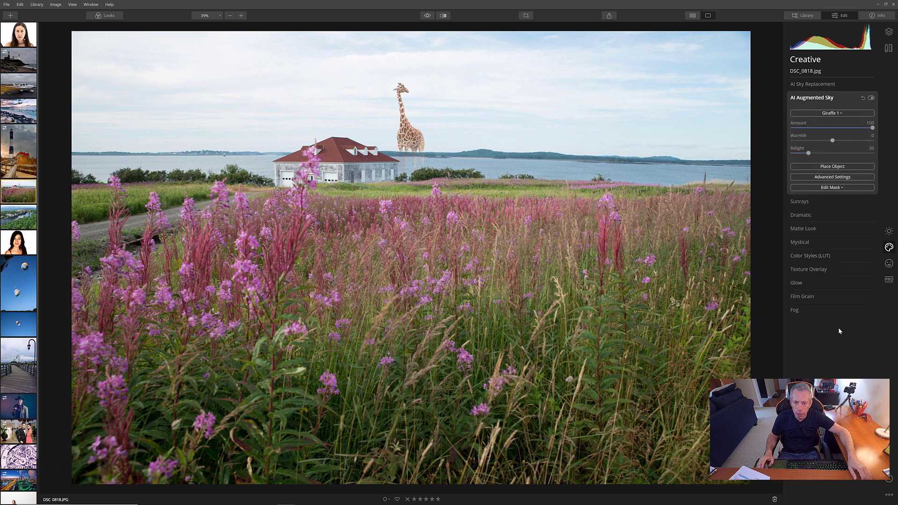
left_click(847, 113)
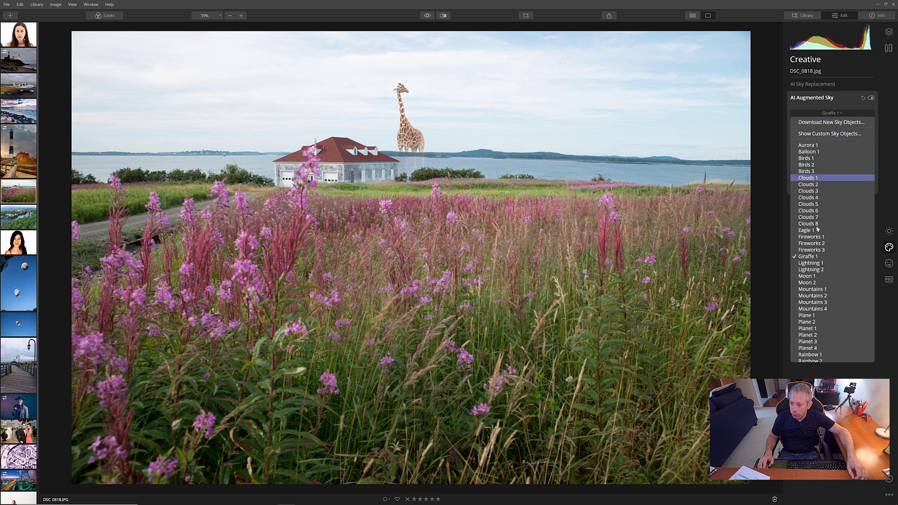
left_click(832, 346)
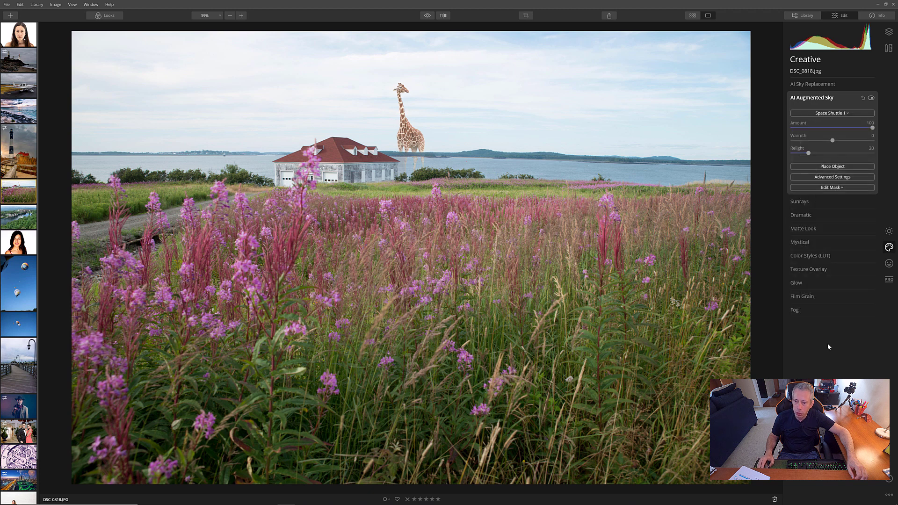
Set the AI Augmented Sky object to Rainbow 1 and look at its mask options and the Sunrays tool
left_click(846, 112)
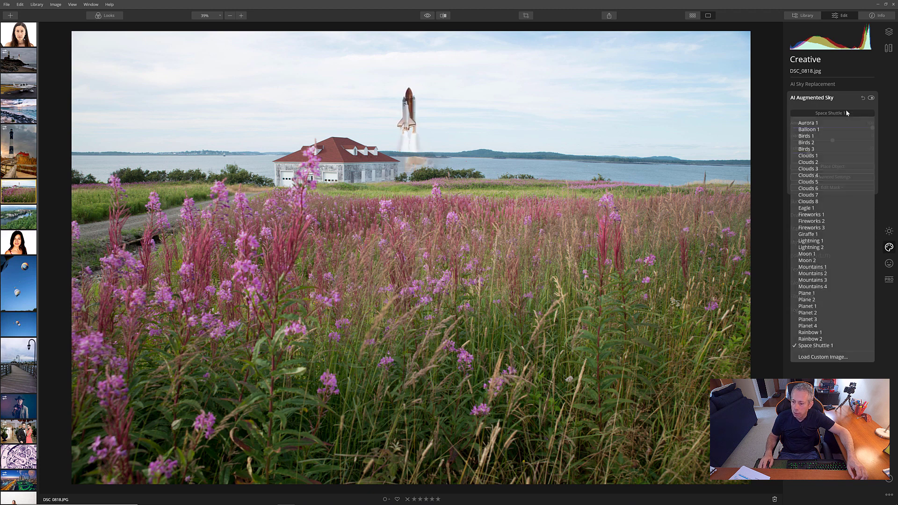
left_click(827, 334)
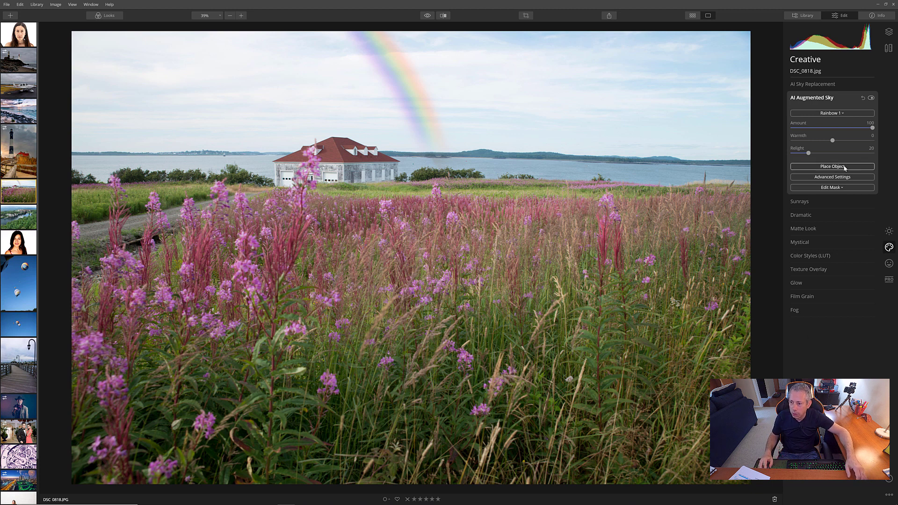
left_click(845, 188)
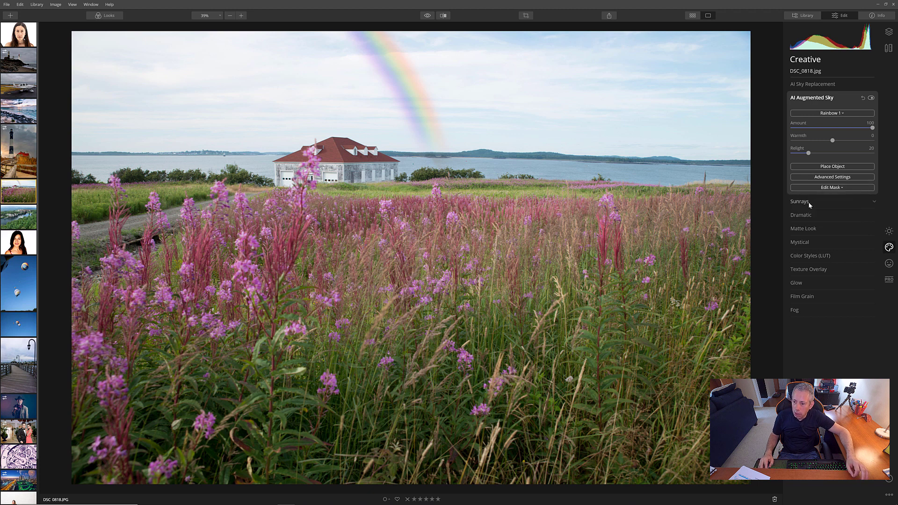
left_click(808, 202)
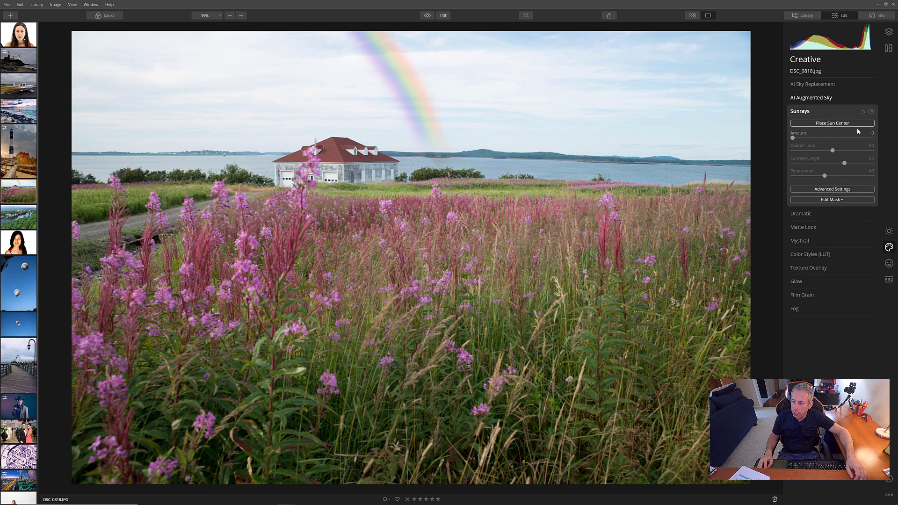
Paint a brush mask for the Essentials tool AI Enhance over the sky to the right of the rainbow
left_click(885, 225)
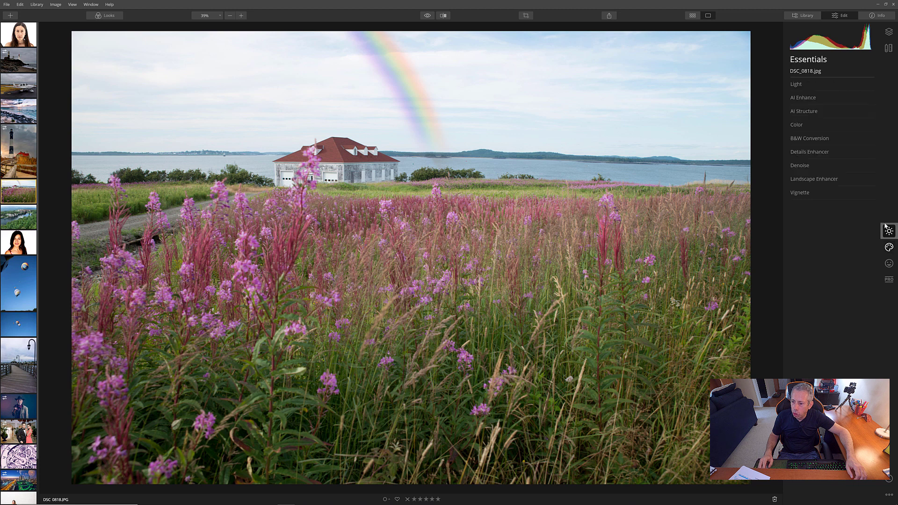
left_click(811, 99)
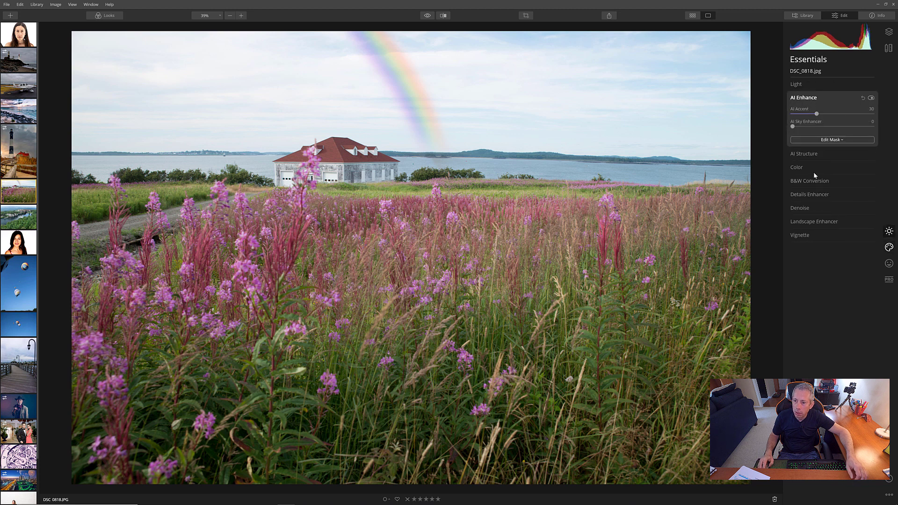
left_click(825, 140)
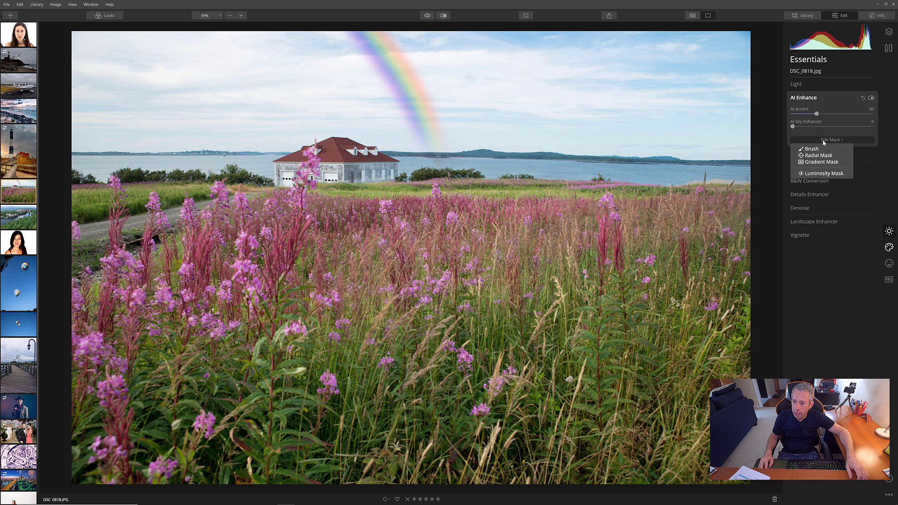
left_click(816, 149)
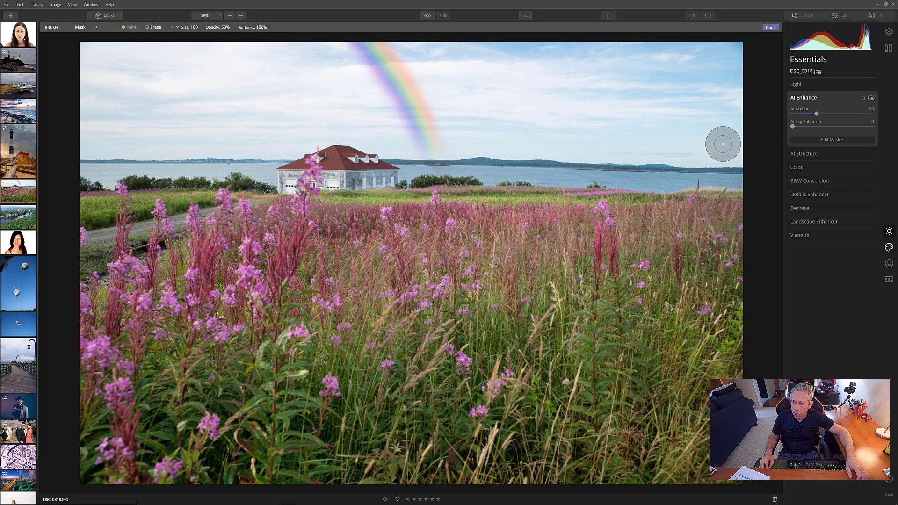
left_click_drag(746, 115, 585, 104)
mouse_move(600, 69)
left_mouse_down()
mouse_move(747, 56)
mouse_move(498, 53)
mouse_move(512, 76)
mouse_move(516, 123)
mouse_move(669, 151)
mouse_move(752, 154)
mouse_move(726, 110)
mouse_move(734, 70)
mouse_move(395, 56)
mouse_move(85, 56)
mouse_move(64, 73)
mouse_move(553, 91)
mouse_move(400, 93)
mouse_move(387, 106)
mouse_move(413, 120)
mouse_move(506, 134)
mouse_move(724, 139)
mouse_move(395, 117)
mouse_move(222, 120)
mouse_move(90, 89)
mouse_move(86, 112)
mouse_move(131, 142)
mouse_move(262, 143)
mouse_move(50, 142)
mouse_move(203, 96)
mouse_move(293, 111)
mouse_move(284, 145)
mouse_move(323, 135)
mouse_move(502, 157)
mouse_move(756, 156)
mouse_move(347, 85)
mouse_move(239, 49)
mouse_move(737, 68)
left_mouse_up()
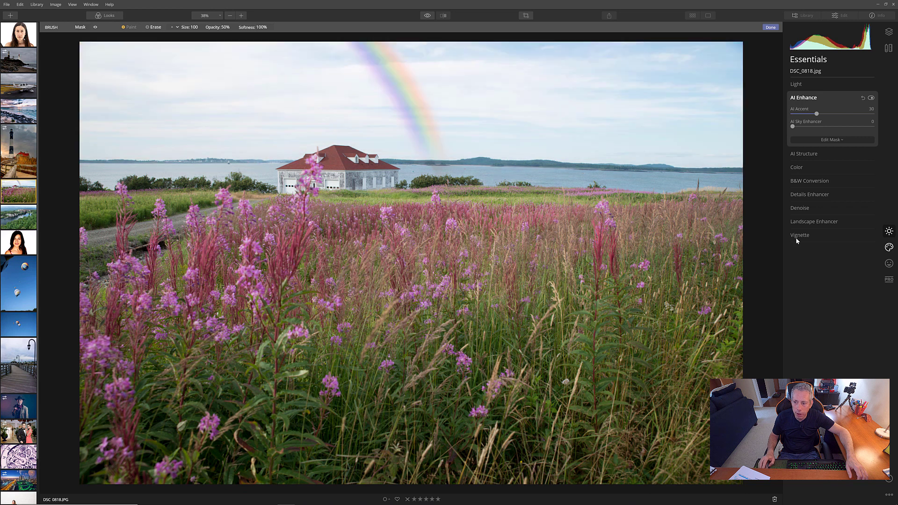
Set AI Sky Enhancer to 27 and AI Accent to 85 for the masked sky, and finish the mask editing
left_click(816, 126)
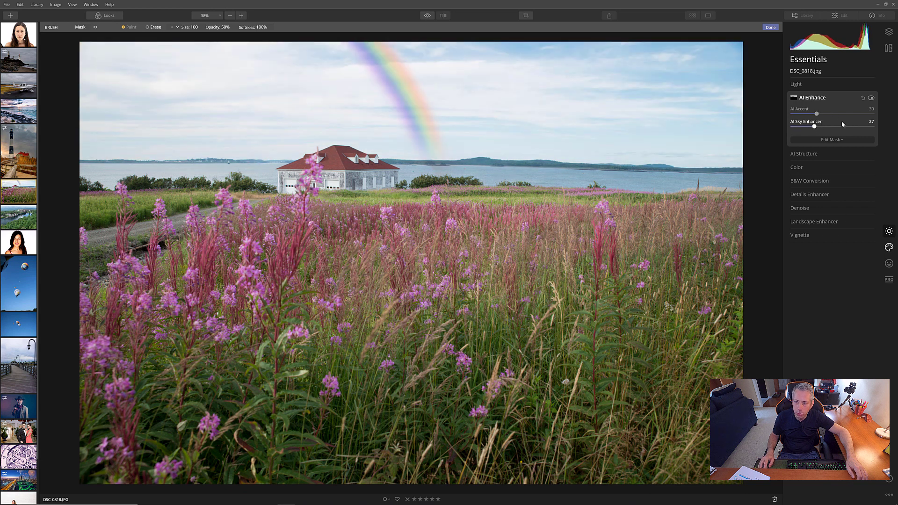
left_click(860, 114)
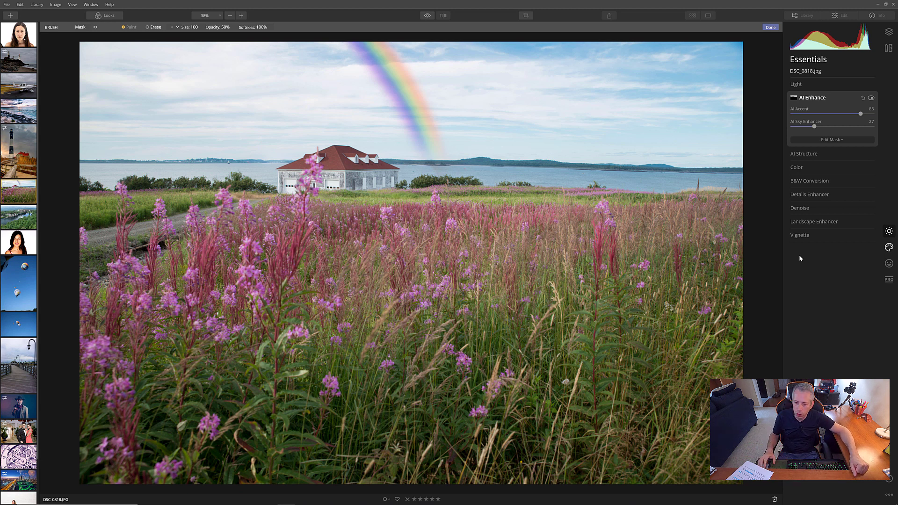
left_click(771, 27)
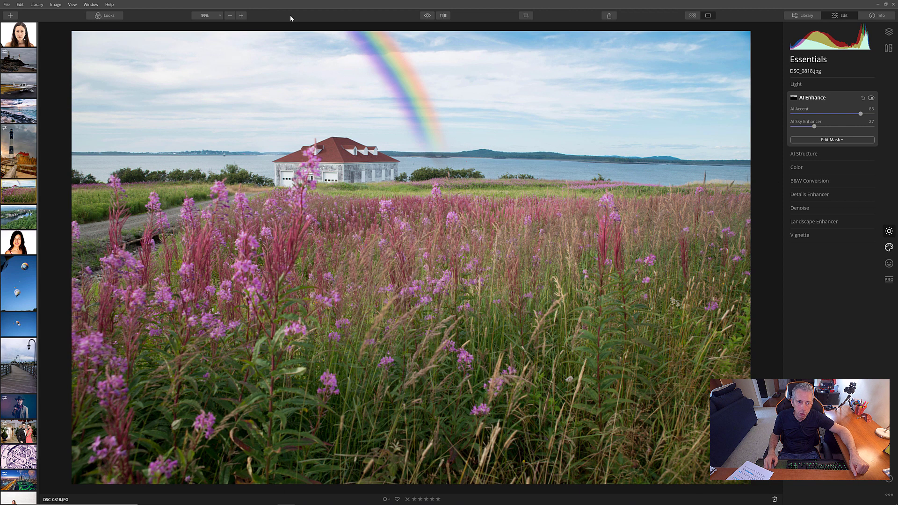
Show the Luminar Looks and preview the Essentials collection on the photo, including Classic B&W, Mood Enhancer, Sky Enhancer, Soft & Airy and Super Sharp
left_click(107, 15)
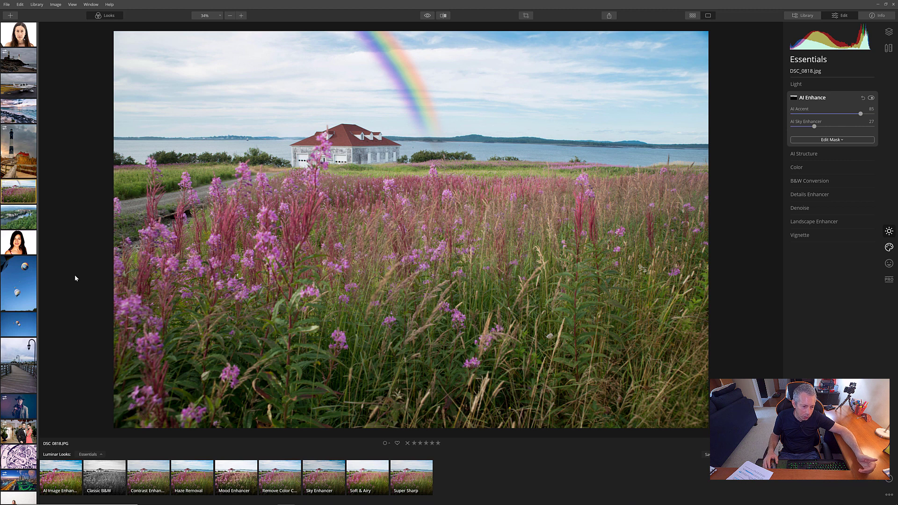
left_click(52, 480)
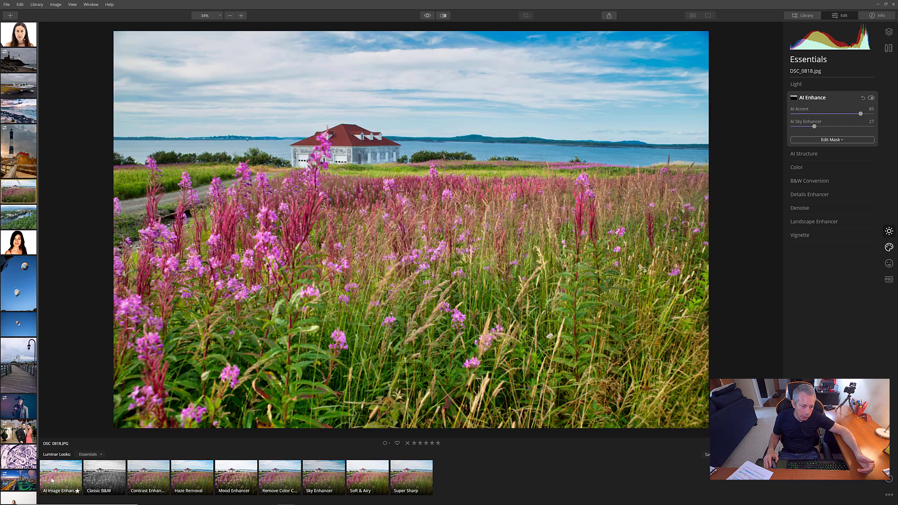
left_click(119, 474)
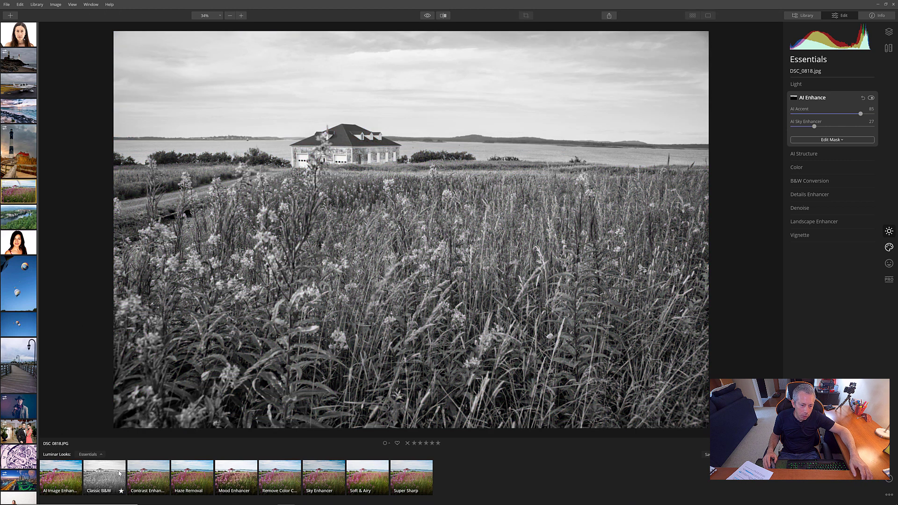
left_click(157, 474)
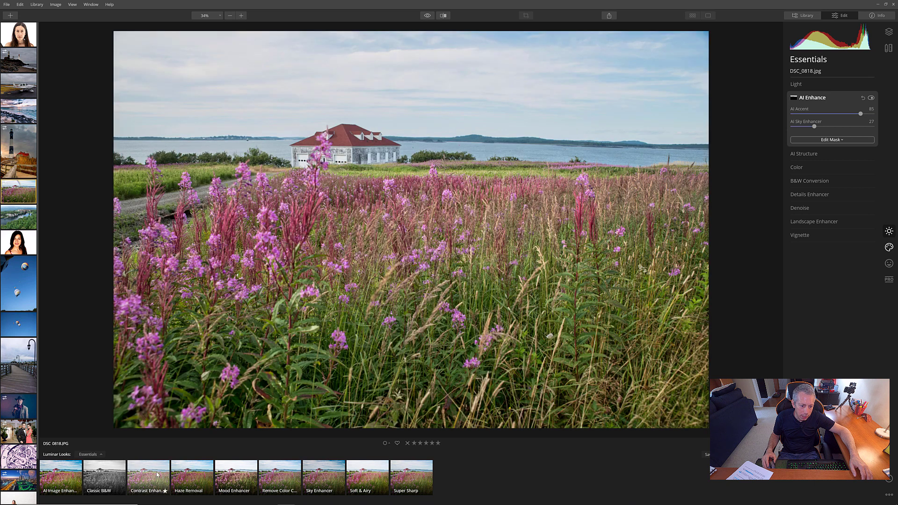
left_click(204, 472)
left_click(247, 471)
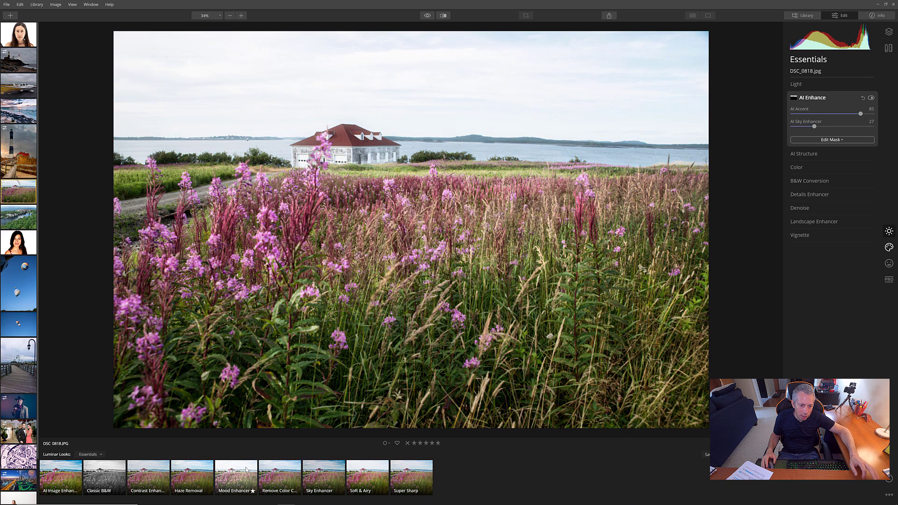
left_click(276, 470)
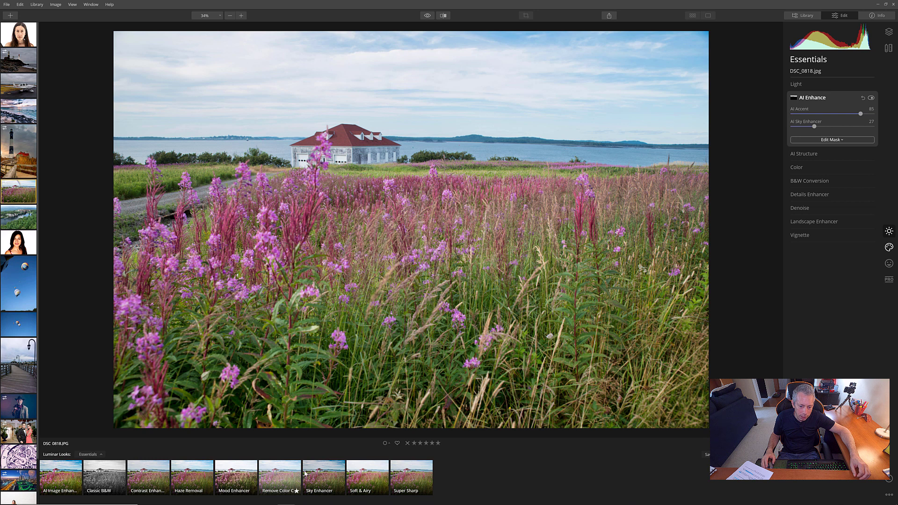
left_click(341, 473)
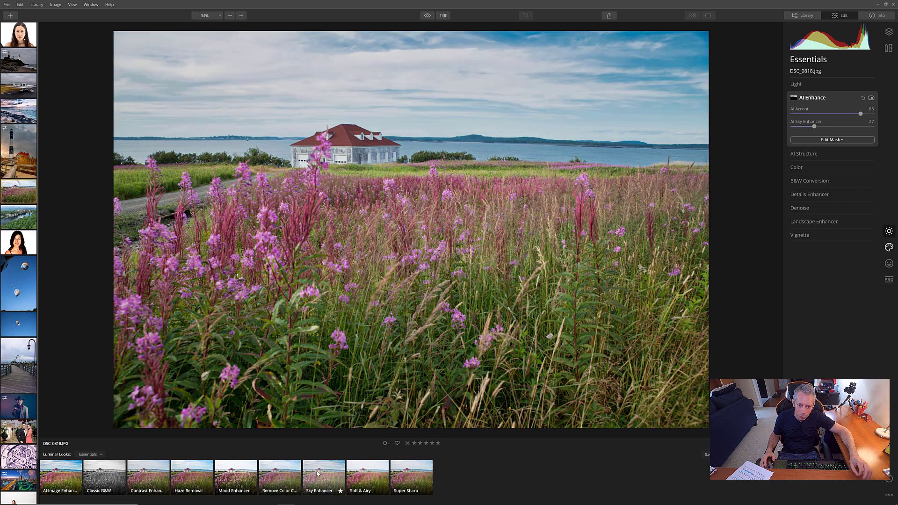
left_click(367, 472)
left_click(400, 472)
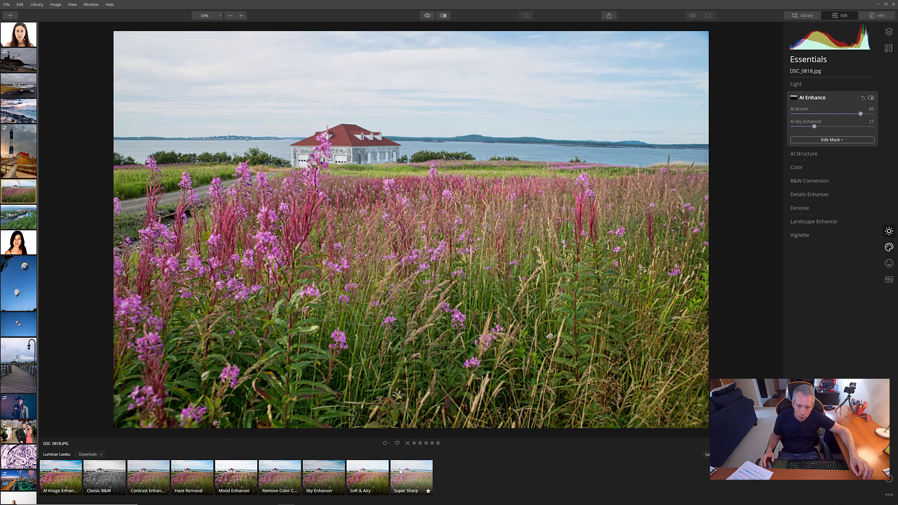
left_click(376, 474)
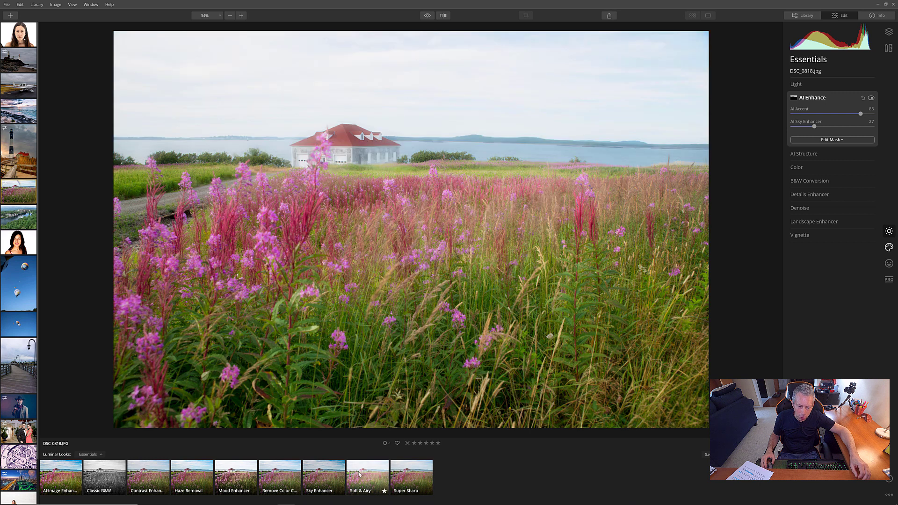
left_click(330, 473)
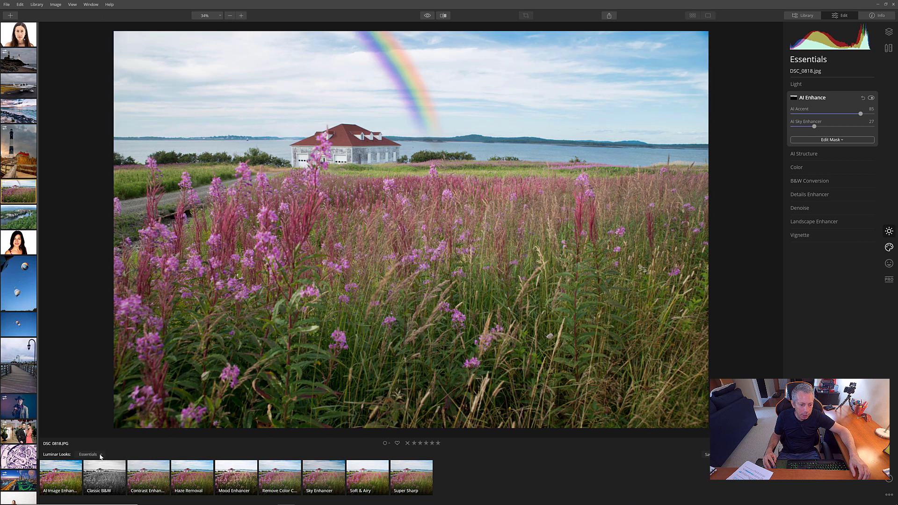
Switch the Luminar Looks to the Landscape collection and preview its looks on the photo, including Autumn Colors, Deep Sky, Landscape B&W, Morning Fog and Warm Sunset
left_click(101, 456)
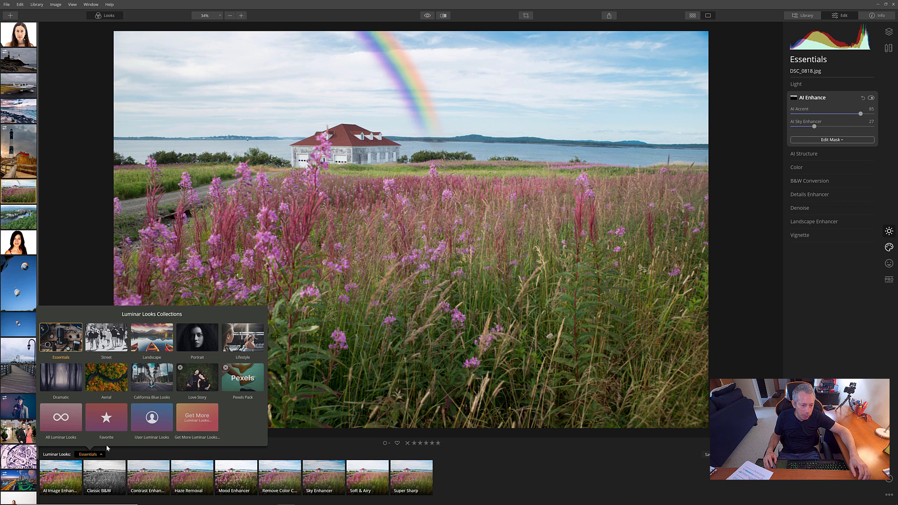
left_click(148, 338)
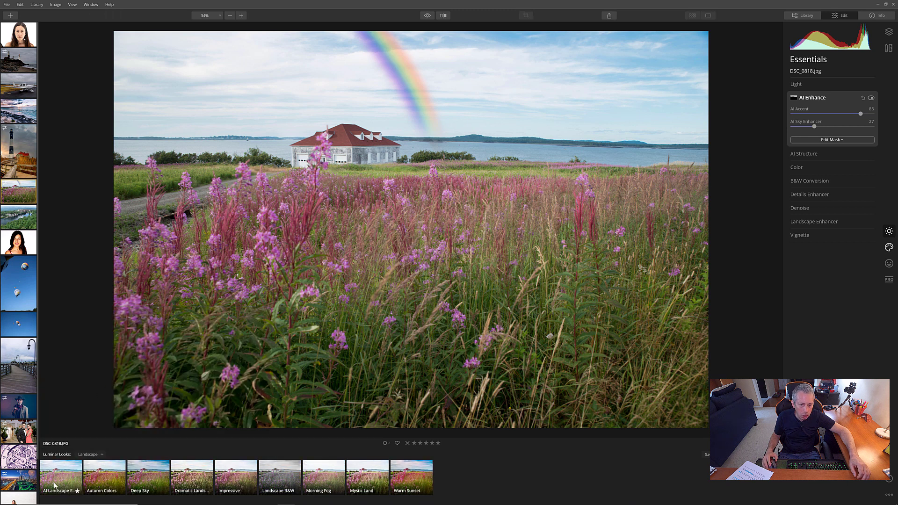
left_click(55, 485)
left_click(103, 484)
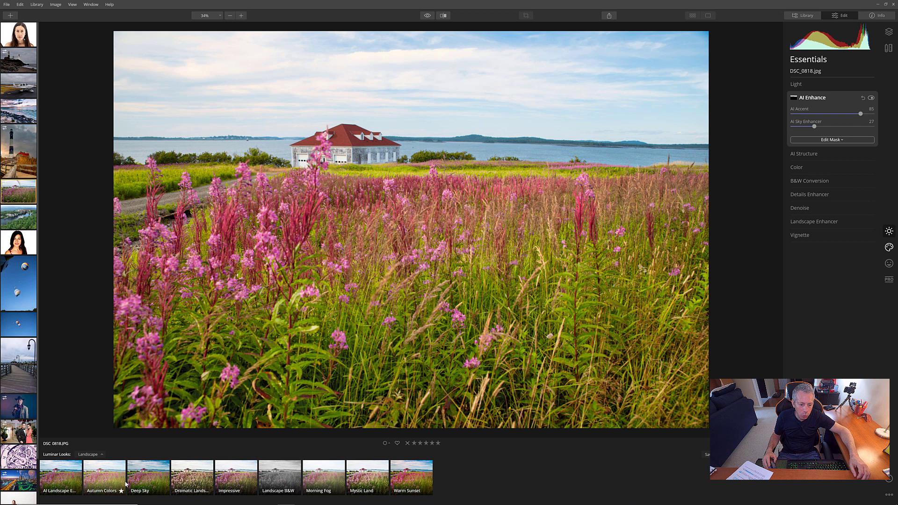
left_click(141, 483)
left_click(196, 486)
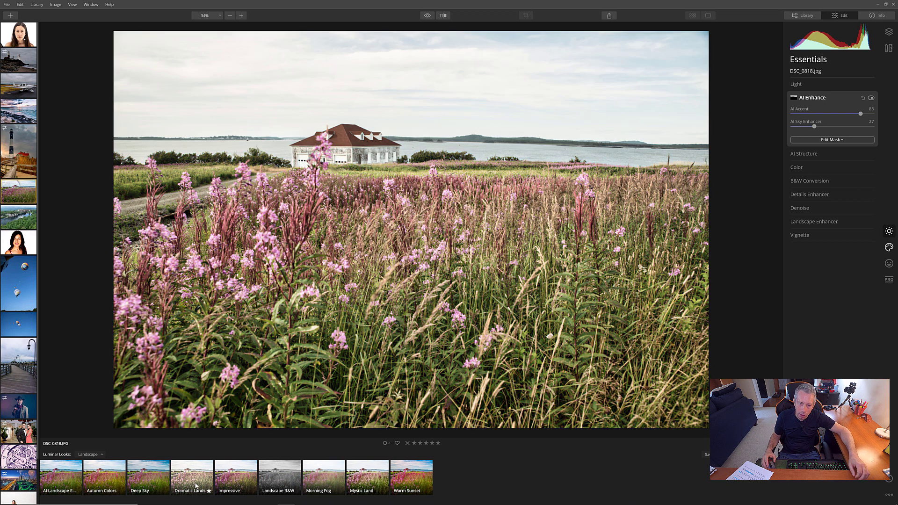
left_click(239, 485)
left_click(293, 485)
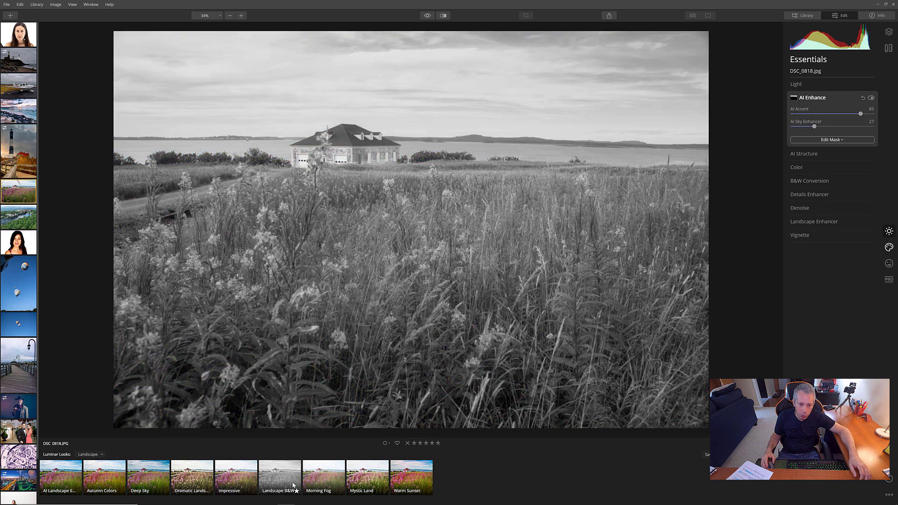
left_click(326, 484)
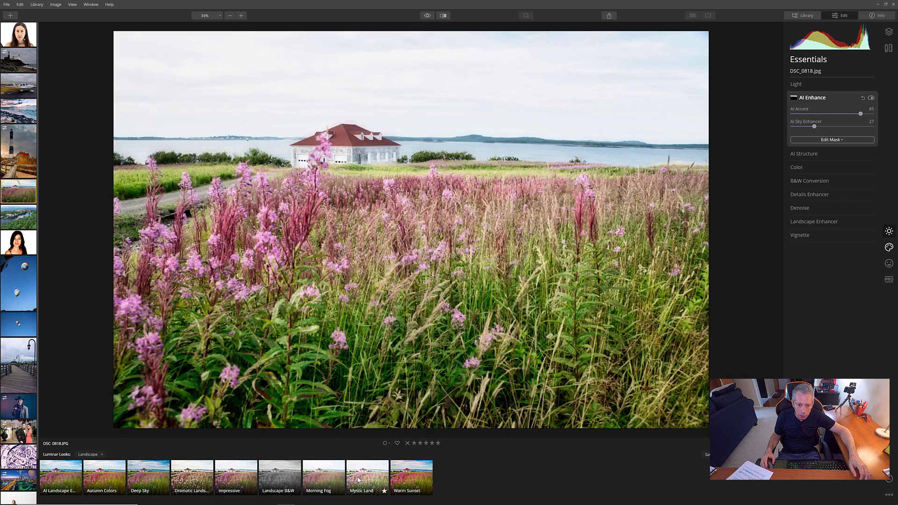
left_click(410, 473)
left_click(196, 473)
left_click(148, 472)
left_click(122, 471)
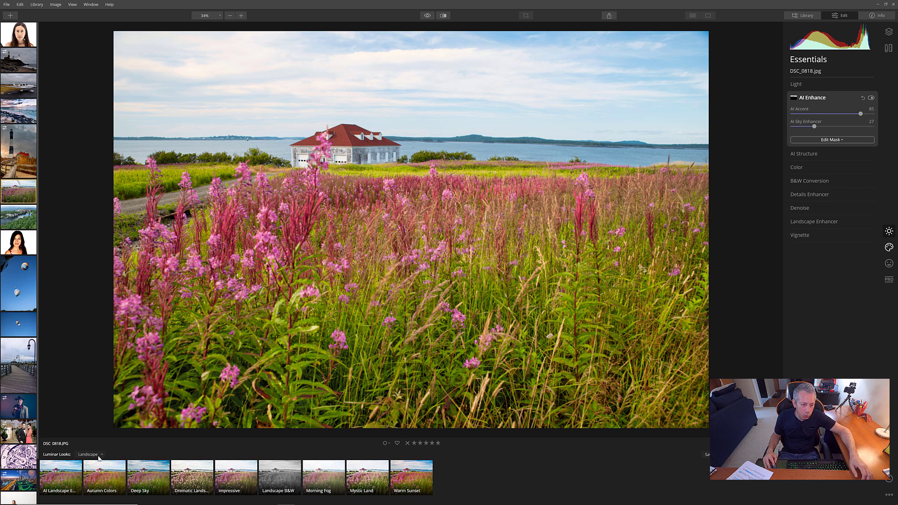
Open the California Blue Looks collection and preview its looks on the photo from Come Up through The Southland
left_click(99, 455)
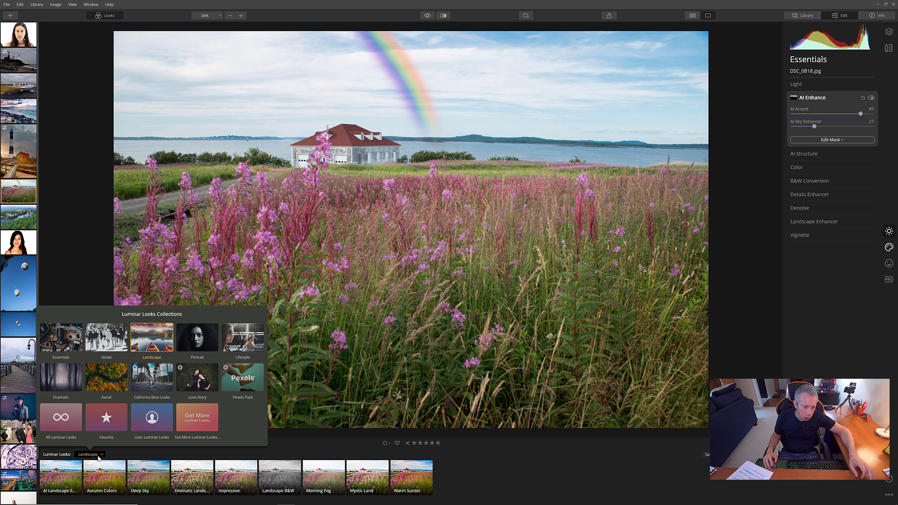
left_click(156, 379)
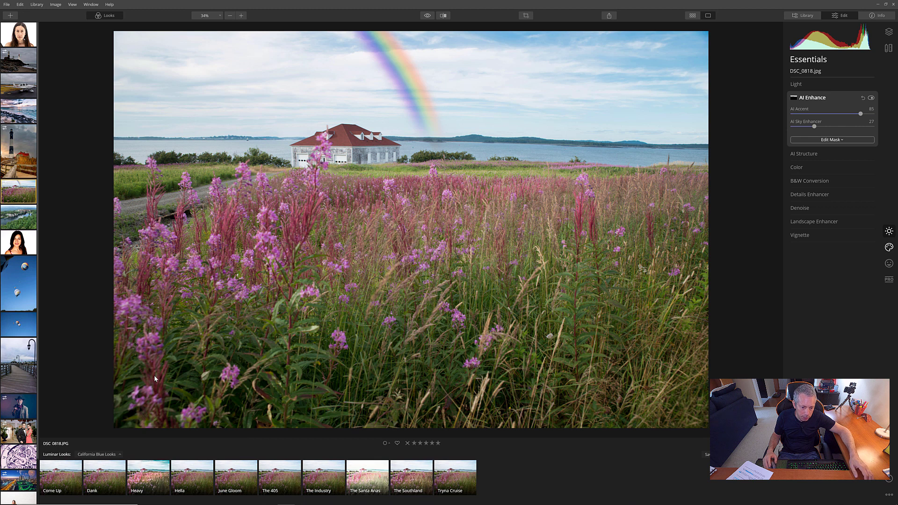
left_click(44, 491)
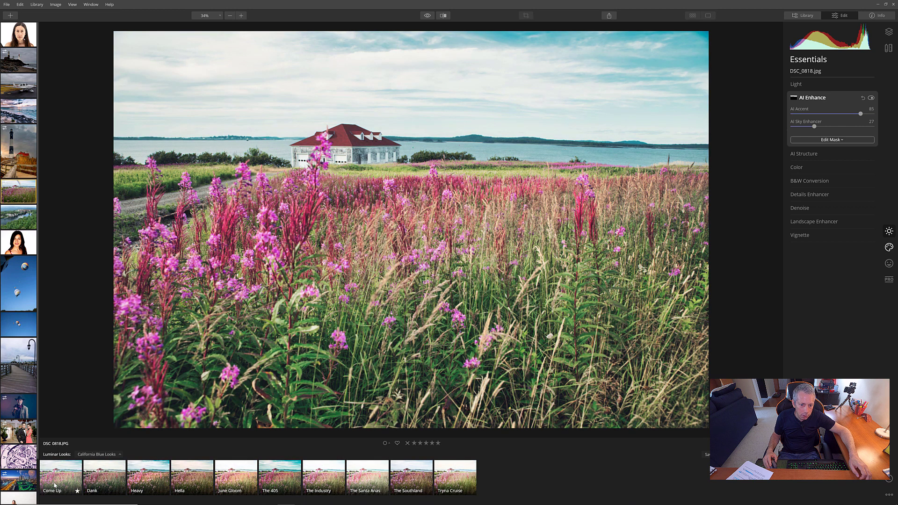
left_click(120, 482)
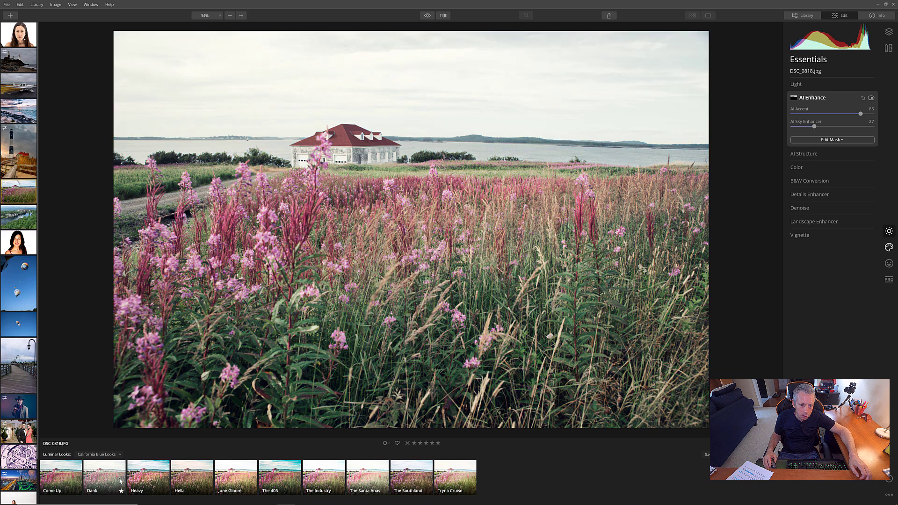
left_click(151, 482)
left_click(187, 482)
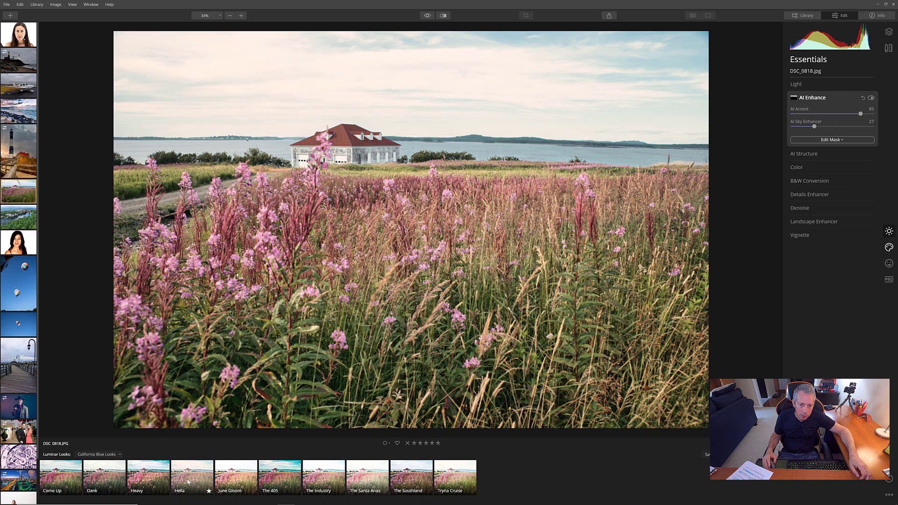
left_click(234, 482)
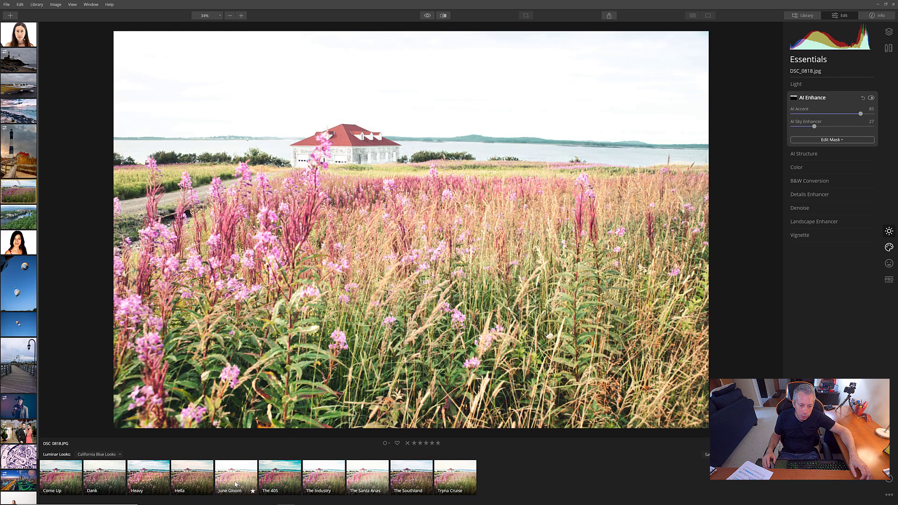
left_click(281, 481)
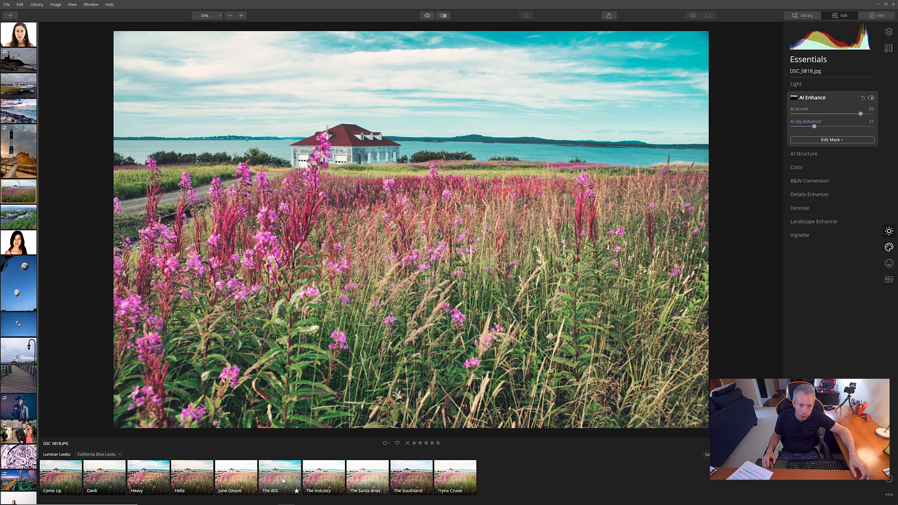
left_click(320, 481)
left_click(362, 481)
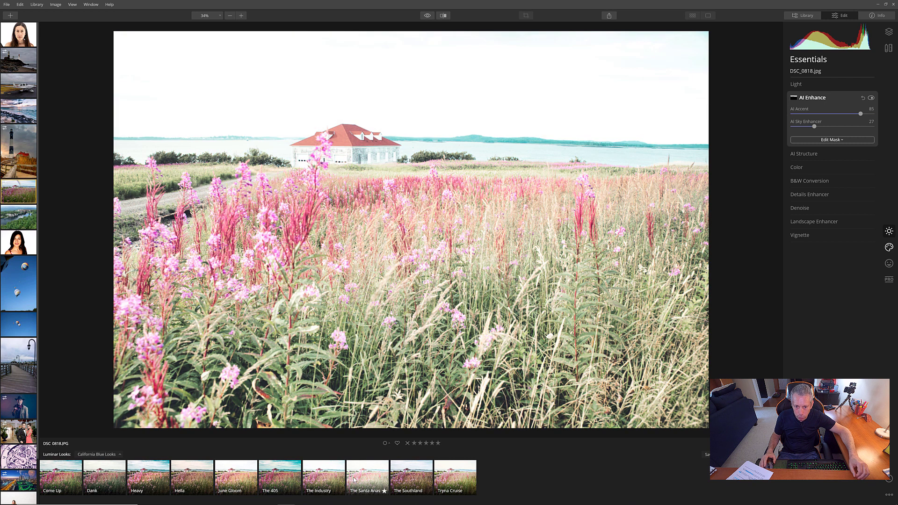
left_click(414, 478)
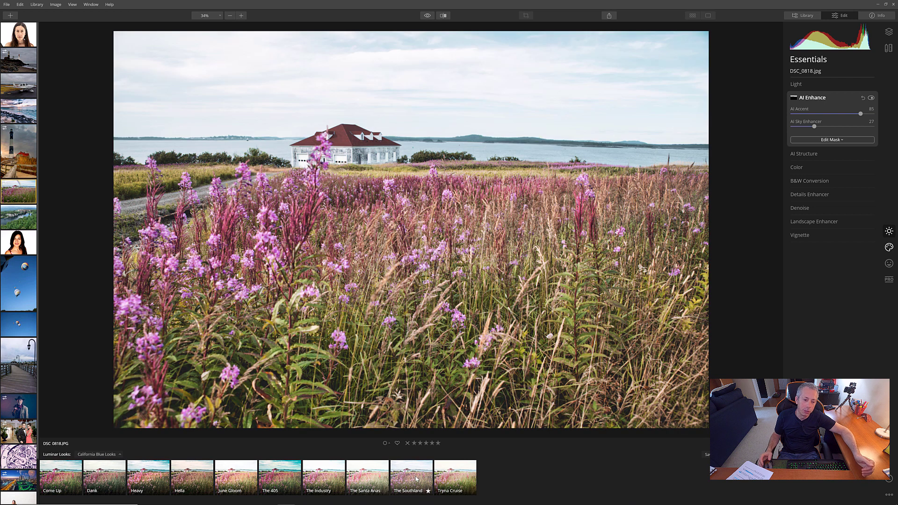
Compare looks from the Aerial collection, including Aerial Dreamy, apply the Aerial Smart look to the photo, and hide the Luminar Looks
left_click(110, 455)
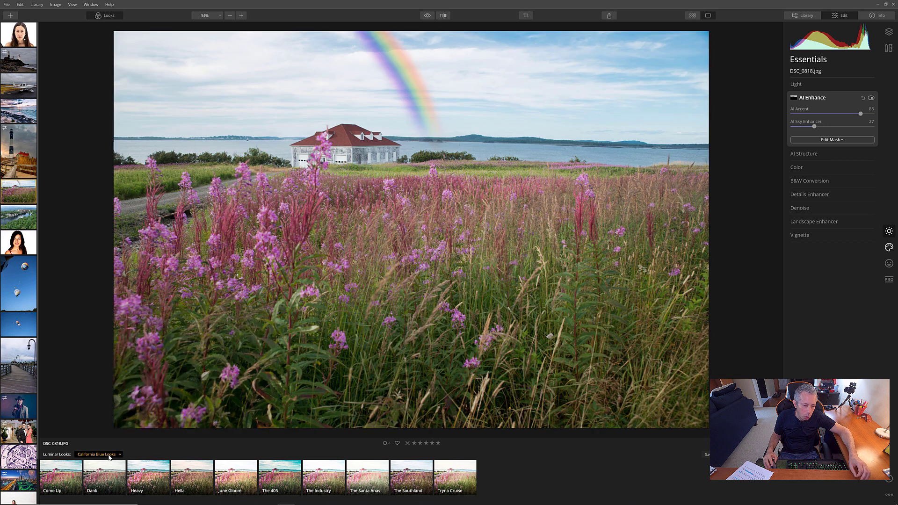
left_click(115, 378)
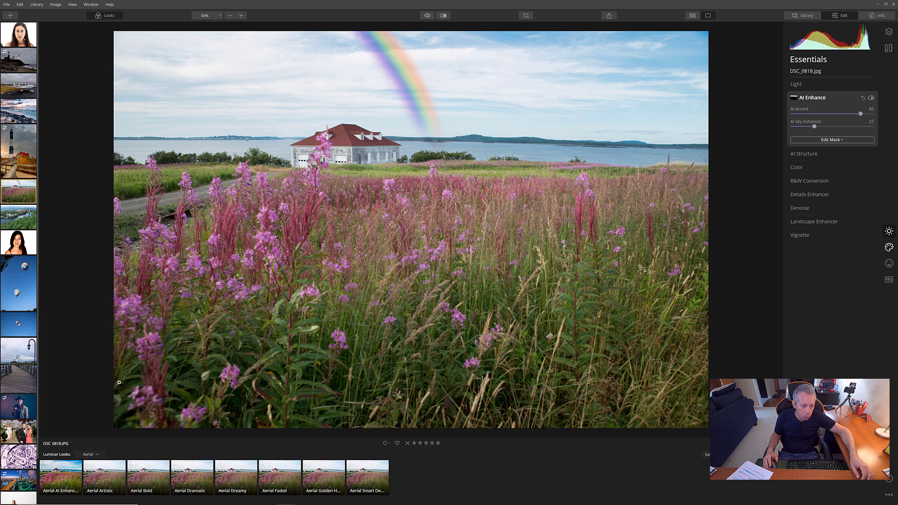
left_click(249, 473)
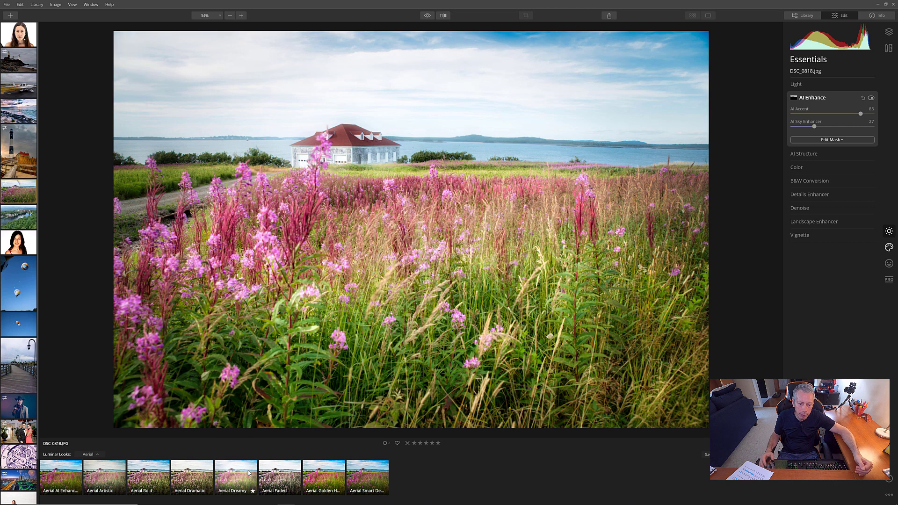
left_click(319, 478)
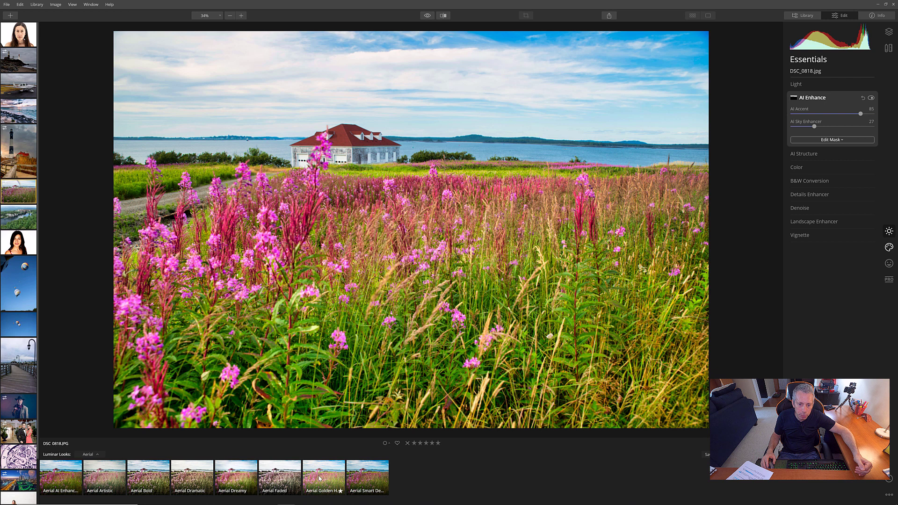
left_click(385, 474)
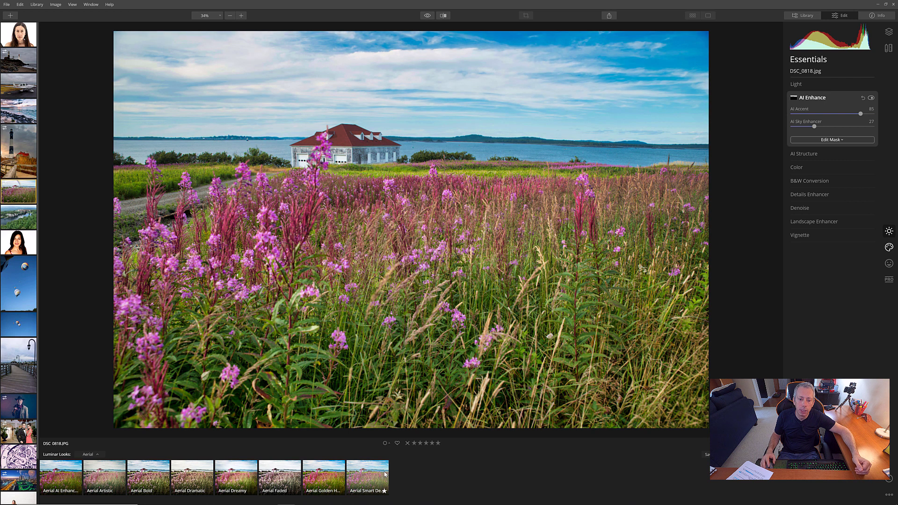
left_click(376, 474)
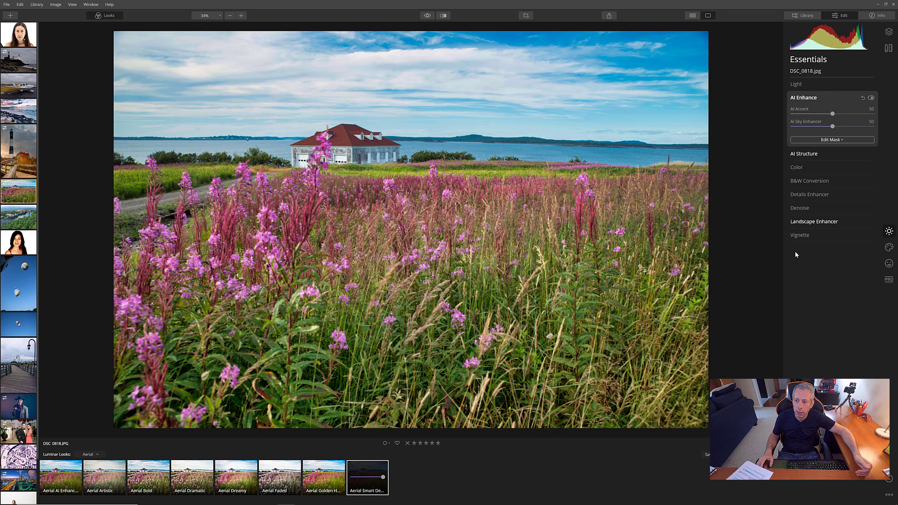
left_click(107, 16)
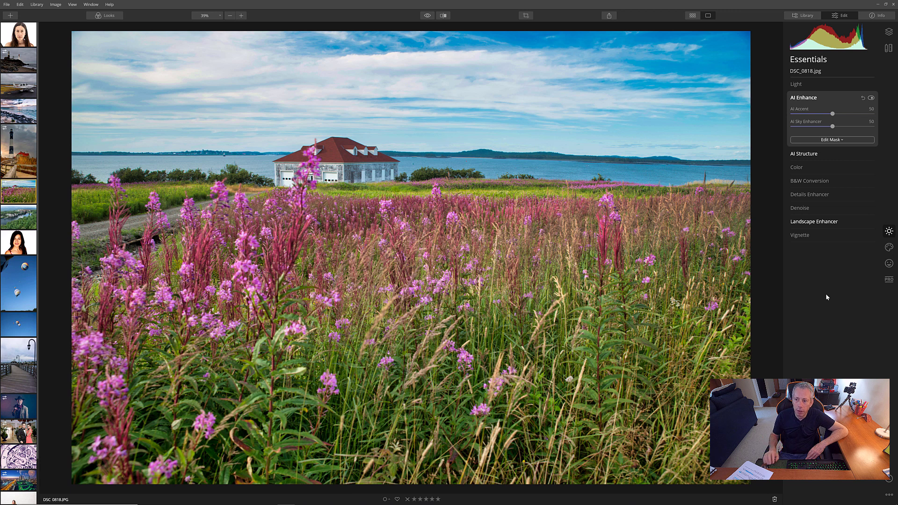
Look at the Canvas tools Crop & Rotate and Clone & Stamp, and leave both without changing the photo
left_click(888, 48)
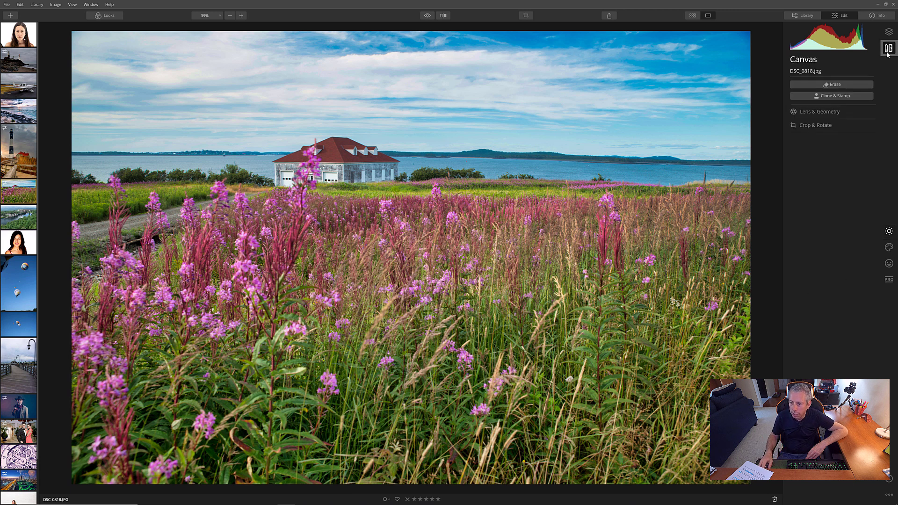
left_click(830, 127)
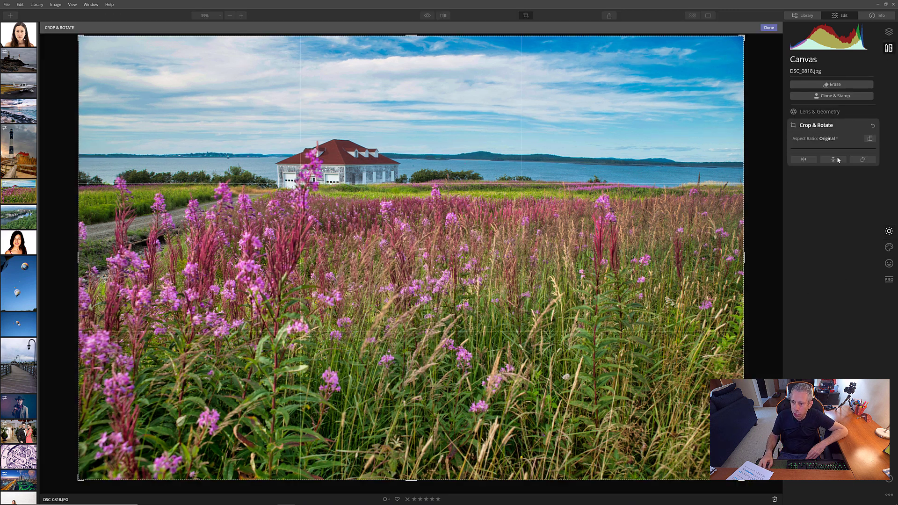
left_click(841, 96)
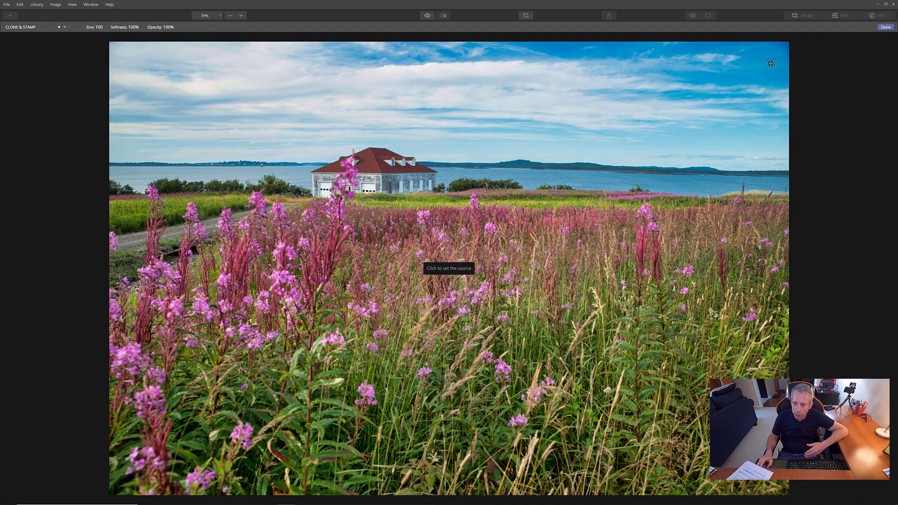
left_click(888, 28)
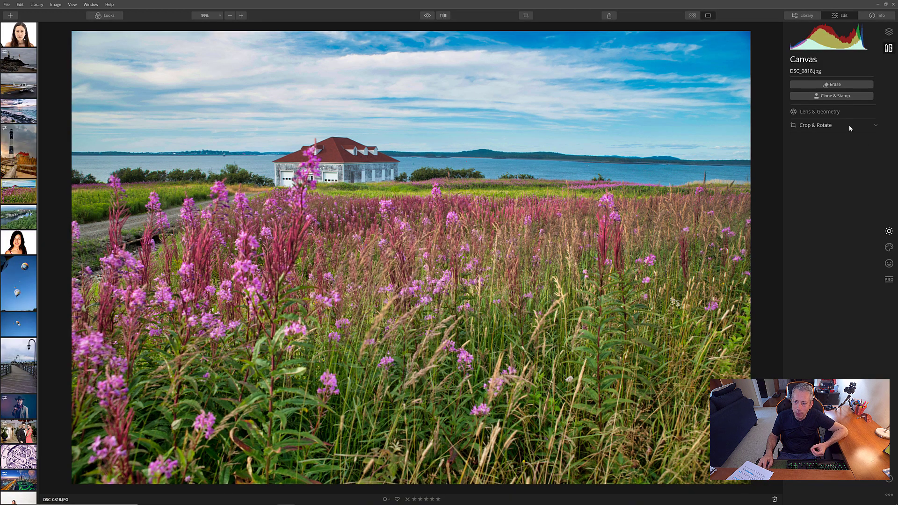
left_click(849, 125)
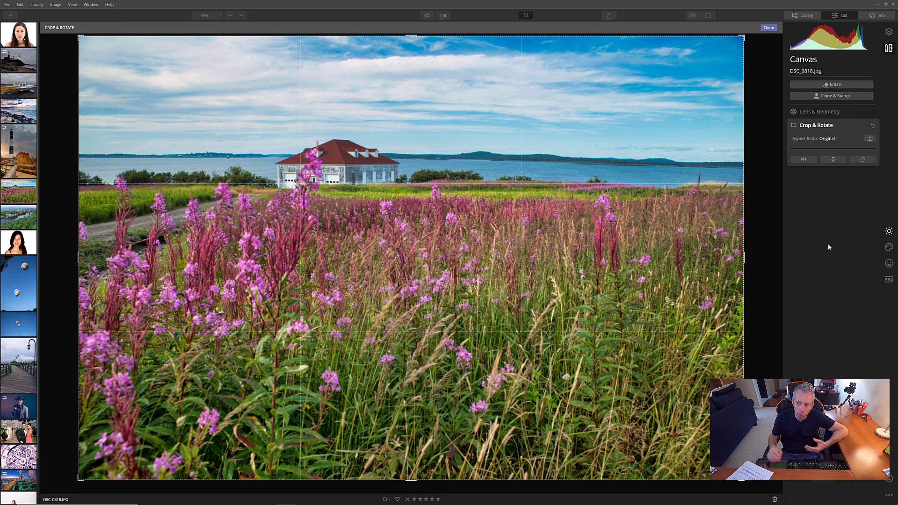
left_click(844, 125)
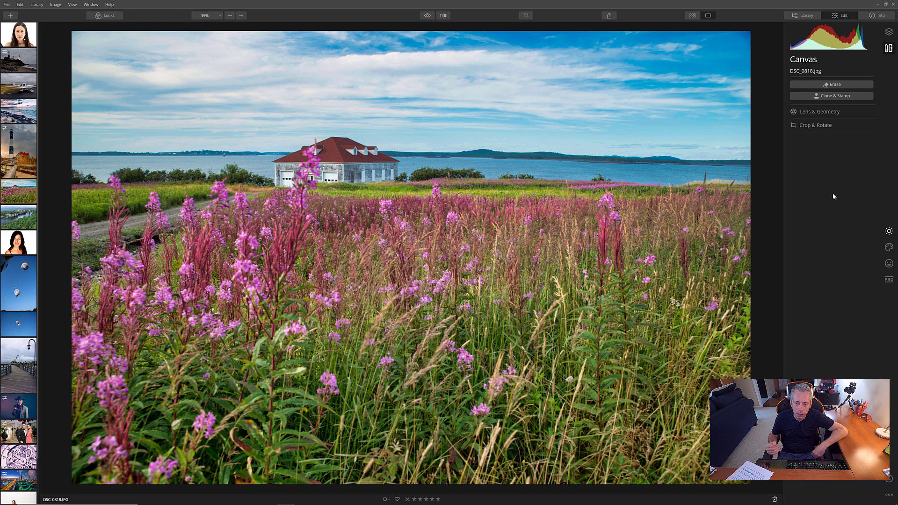